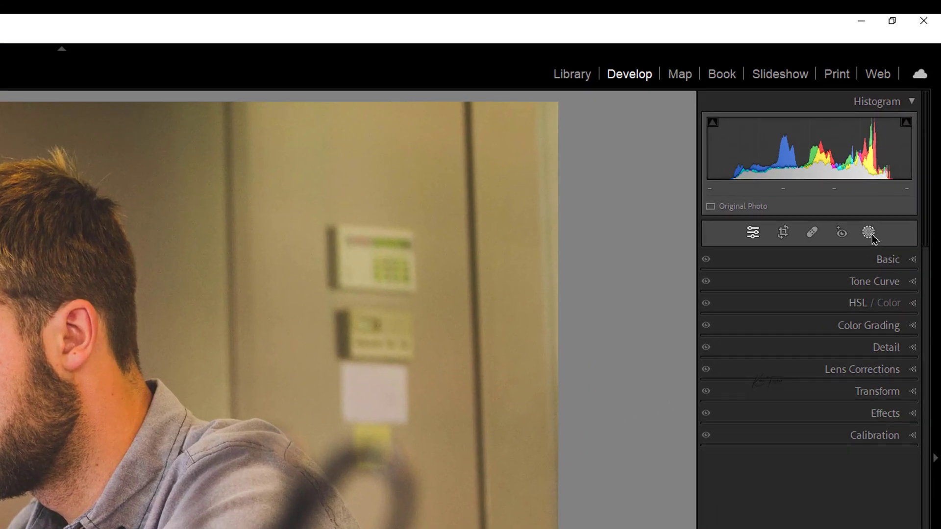
Step: Create Mask 1 on Person 1, limited to Facial Hair so only the beard is selected
{"action": "left_click", "coordinate": [869, 233]}
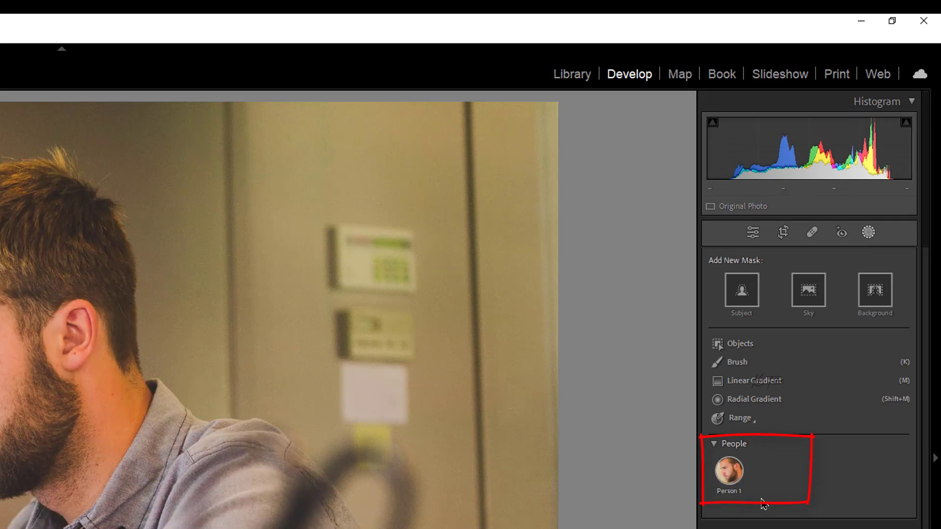
{"action": "mouse_move", "coordinate": [741, 483]}
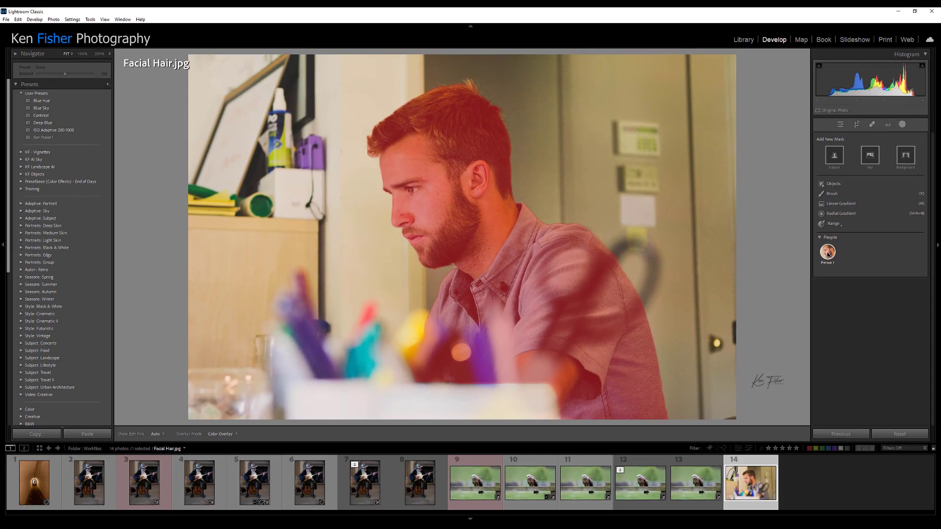
{"action": "left_click", "coordinate": [827, 254]}
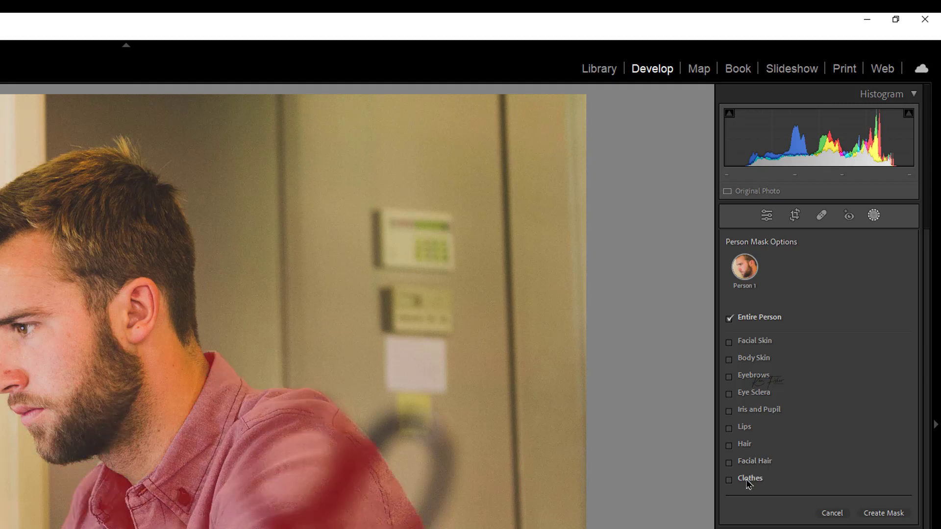
{"action": "left_click", "coordinate": [755, 464]}
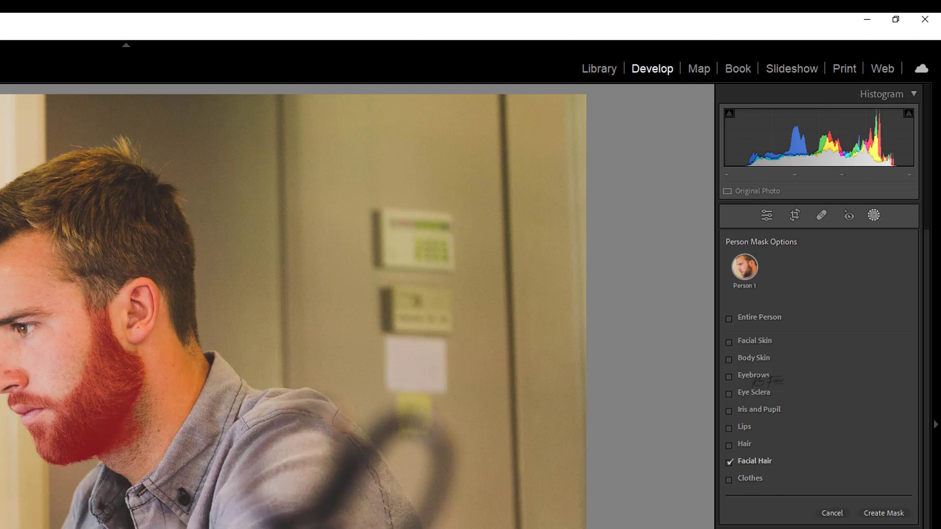
{"action": "left_click", "coordinate": [883, 513]}
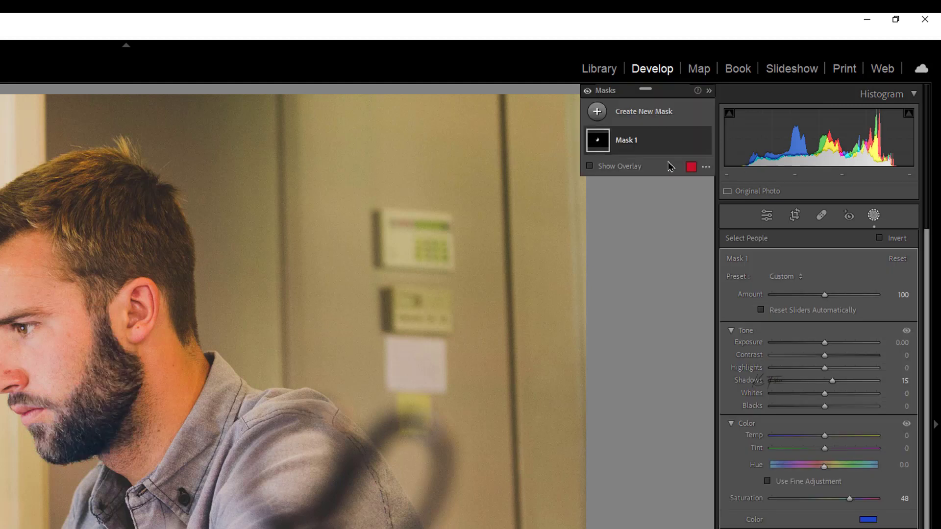
{"action": "mouse_move", "coordinate": [598, 150]}
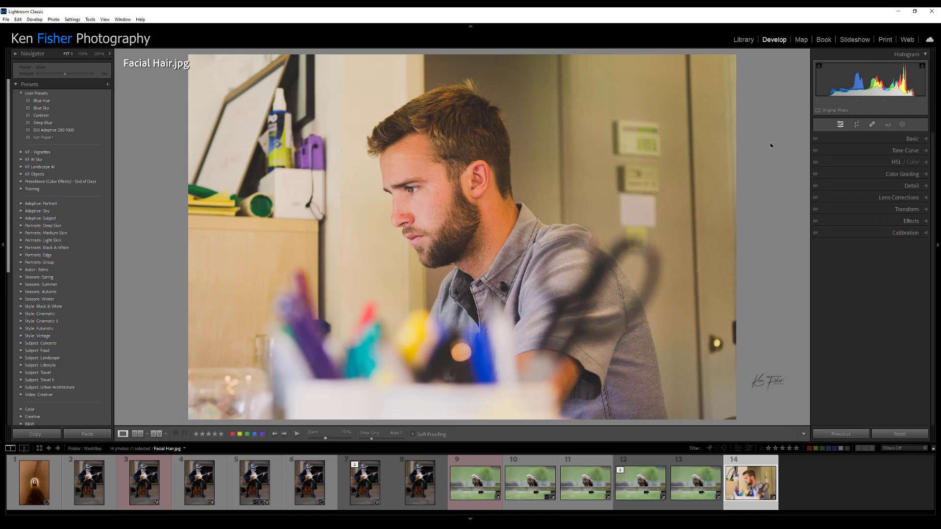
Step: Add a Background mask and bend its tone curve into an S-shape with highlight and shadow points
{"action": "left_click", "coordinate": [902, 126]}
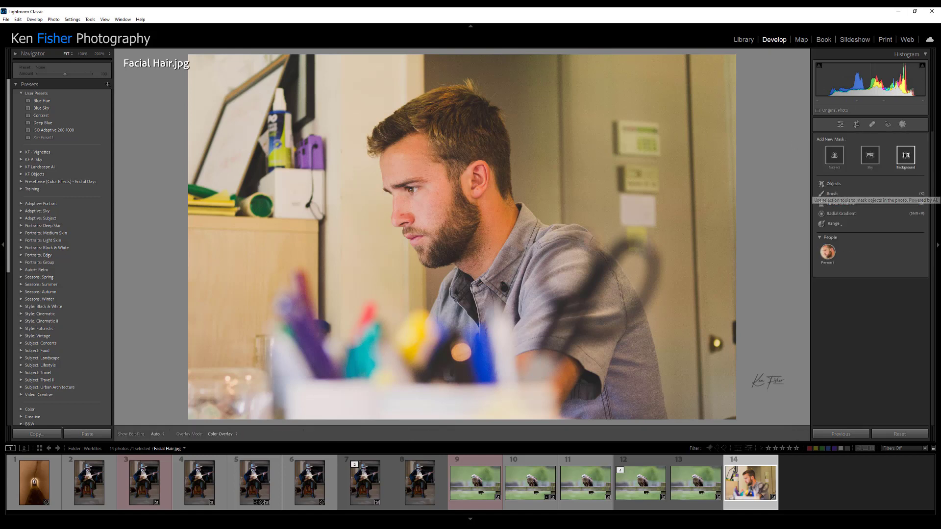
{"action": "left_click", "coordinate": [906, 155]}
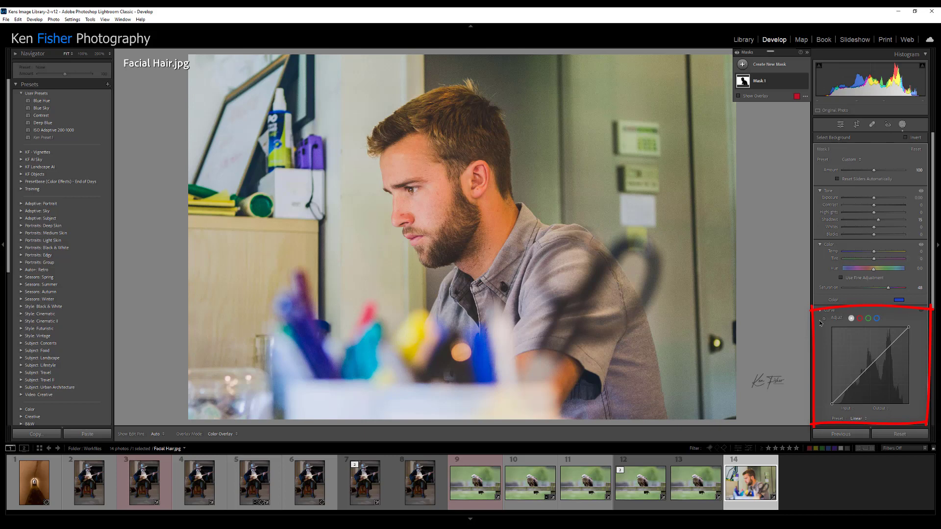
{"action": "left_click", "coordinate": [885, 352]}
{"action": "left_click_drag", "start_coordinate": [885, 352], "coordinate": [882, 345]}
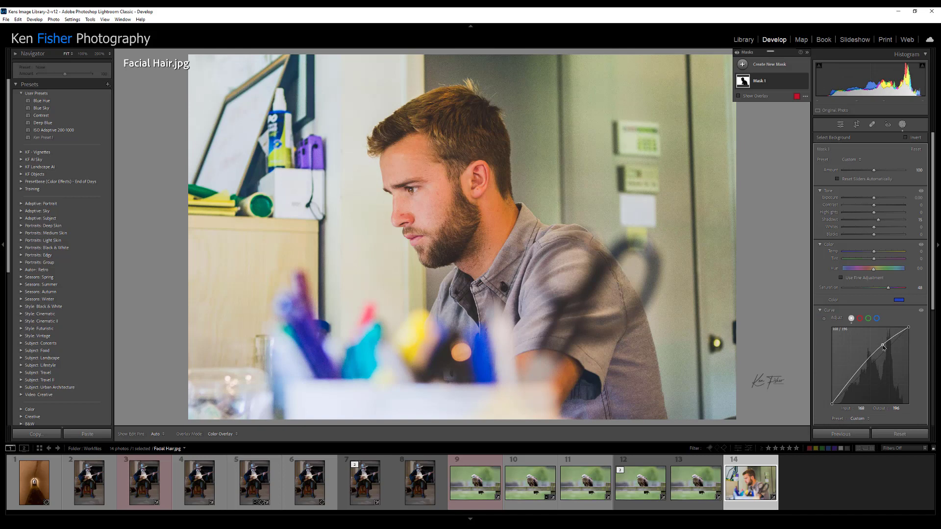
{"action": "left_click", "coordinate": [852, 382]}
{"action": "left_click_drag", "start_coordinate": [852, 390], "coordinate": [852, 392]}
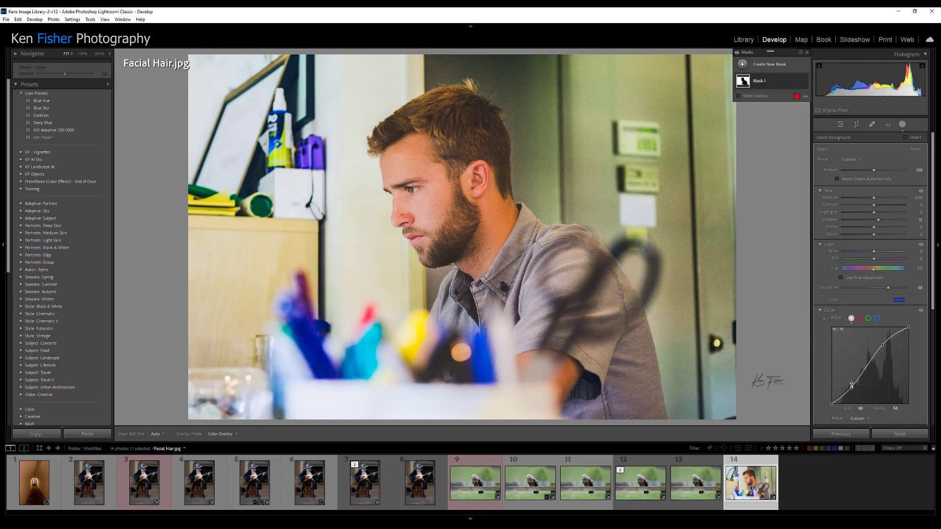
{"action": "left_click_drag", "start_coordinate": [883, 344], "coordinate": [885, 349]}
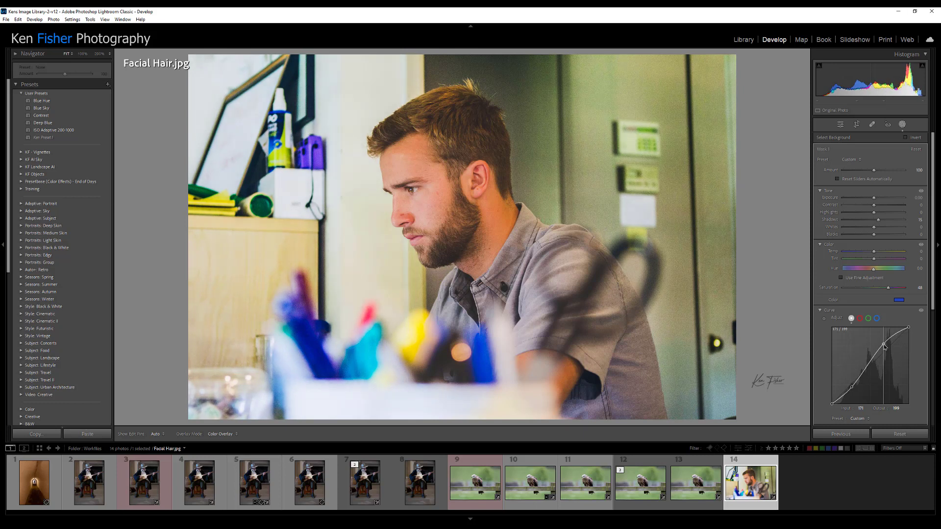
{"action": "left_click_drag", "start_coordinate": [852, 387], "coordinate": [852, 390]}
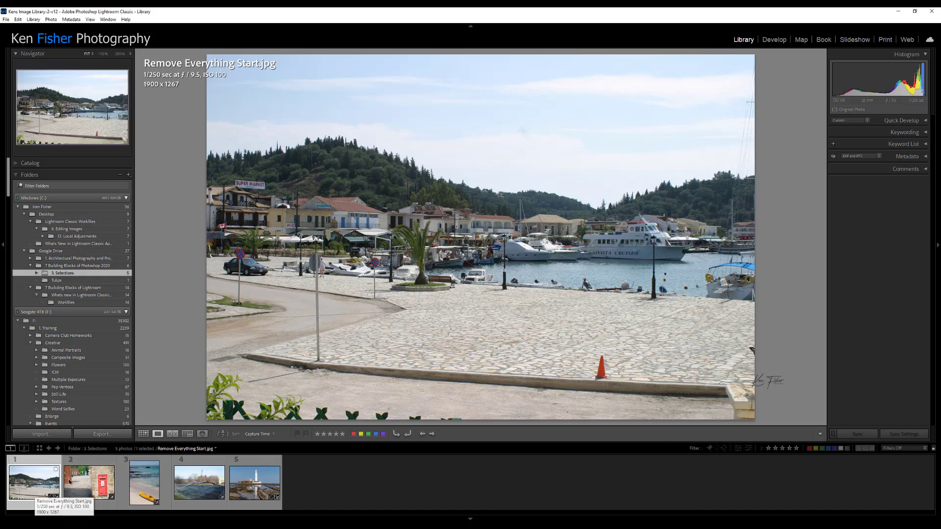
Step: Select all five photos in the 3. Selections filmstrip
{"action": "left_click", "coordinate": [252, 491], "text": "shift"}
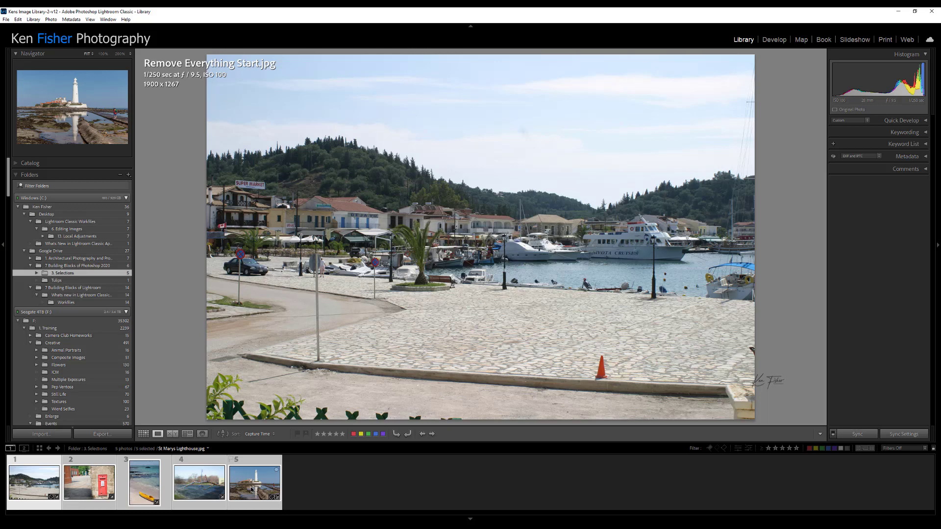
{"action": "left_click", "coordinate": [52, 20]}
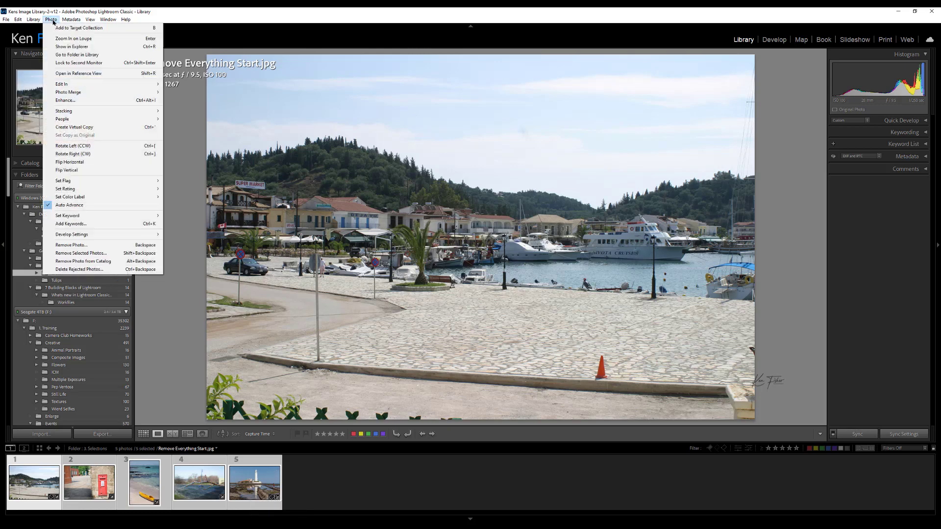
{"action": "mouse_move", "coordinate": [70, 87]}
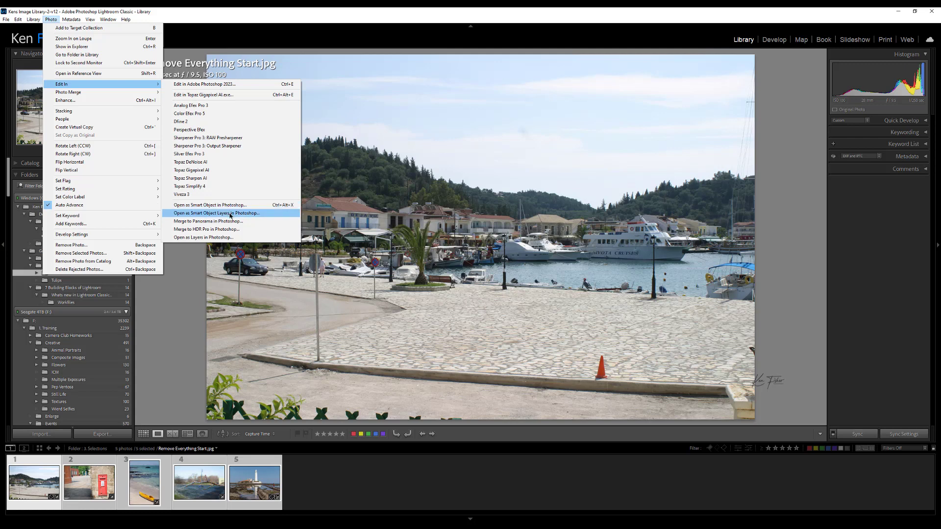
{"action": "left_click", "coordinate": [378, 25]}
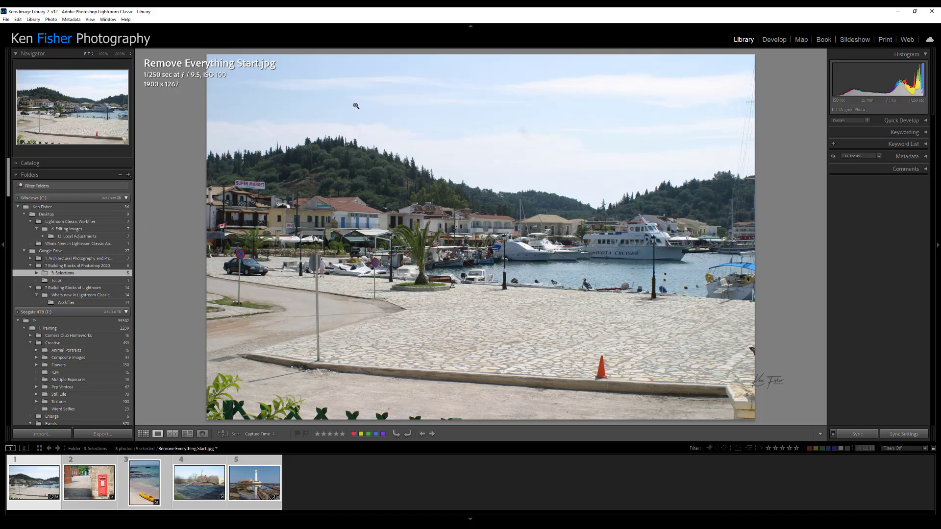
Step: Show the five photos in Grid view and send them to Photoshop as layers
{"action": "key", "text": "g"}
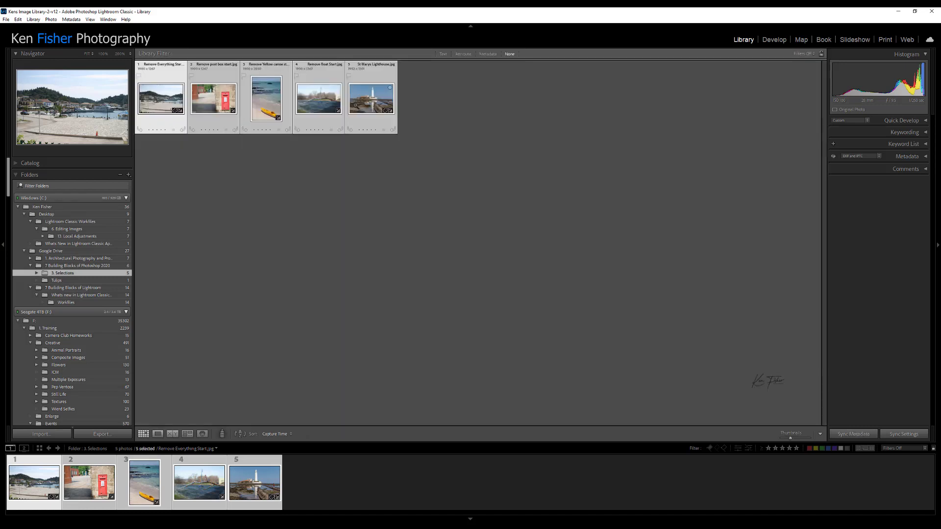
{"action": "left_click", "coordinate": [51, 19]}
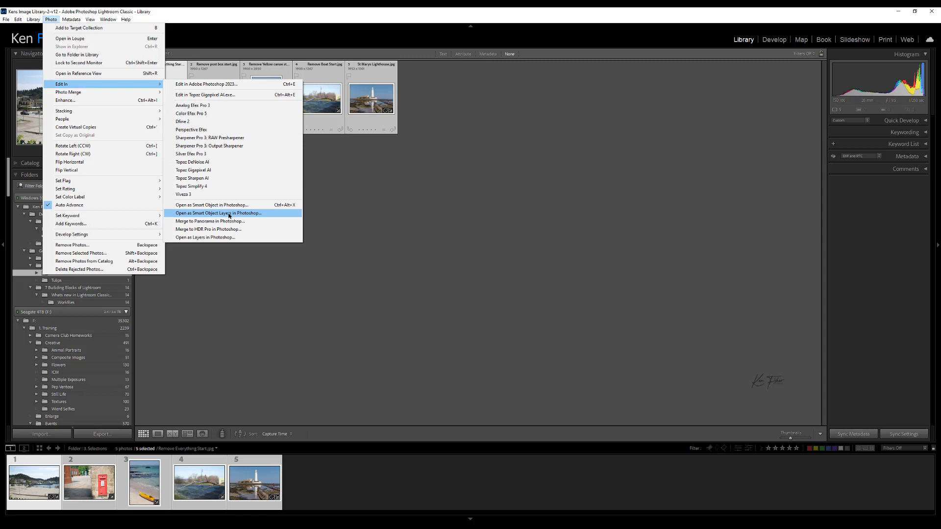
{"action": "left_click", "coordinate": [229, 213]}
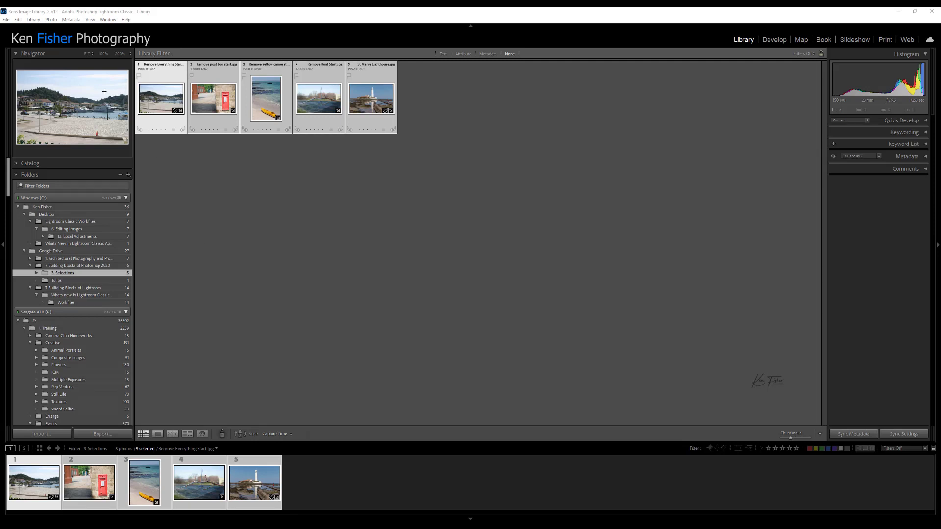
Step: In Preferences > External Editing, confirm Adobe Photoshop 2023 is the selected editor
{"action": "left_click", "coordinate": [19, 19]}
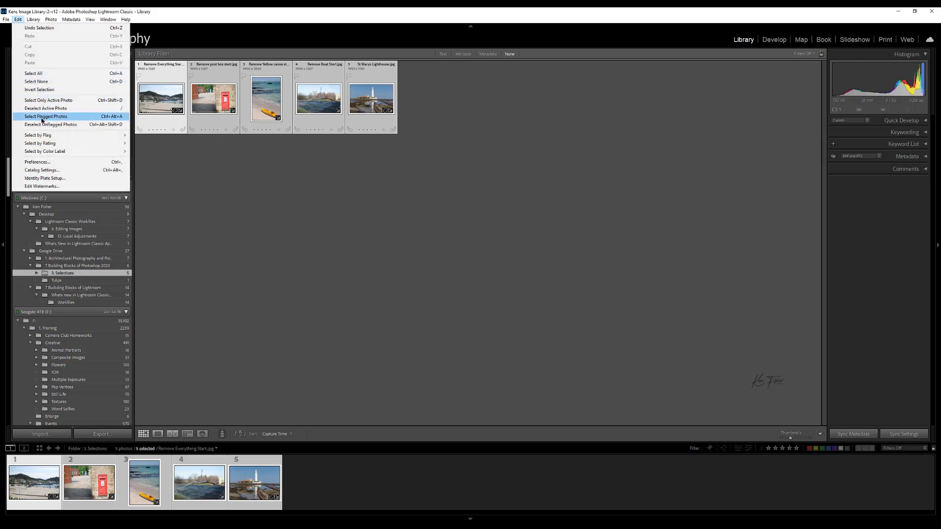
{"action": "left_click", "coordinate": [48, 163]}
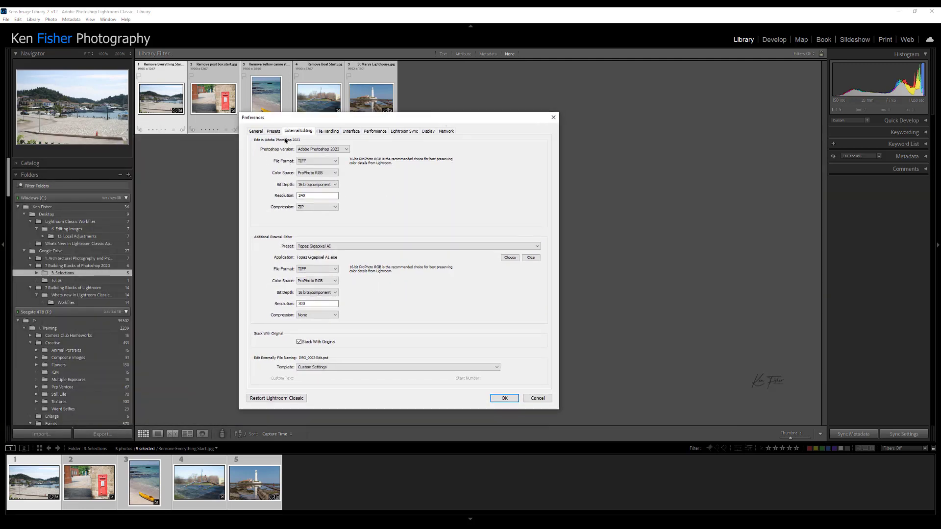
{"action": "left_click", "coordinate": [346, 149]}
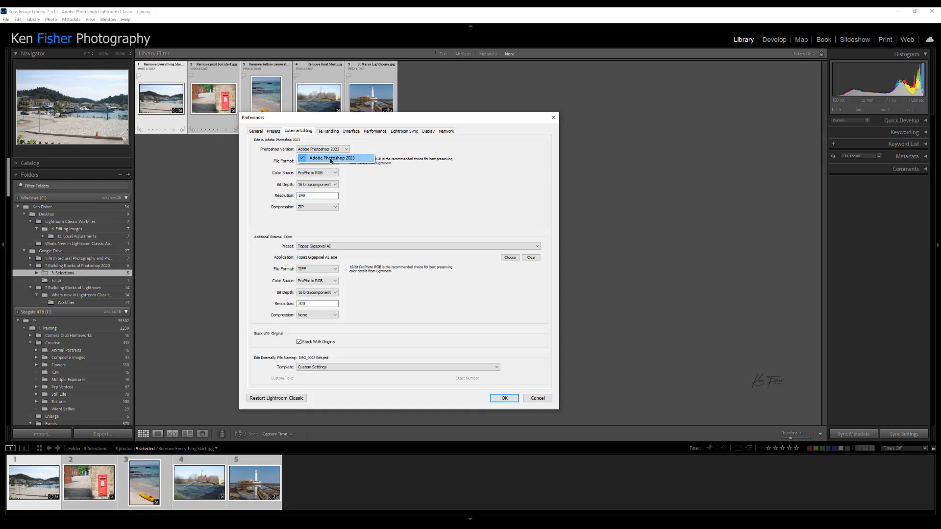
{"action": "left_click", "coordinate": [382, 195]}
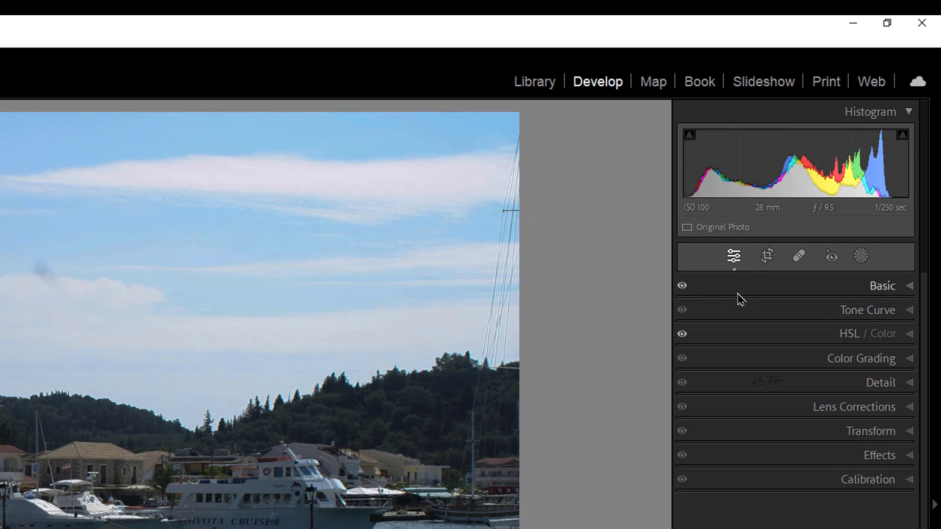
{"action": "left_click", "coordinate": [682, 286]}
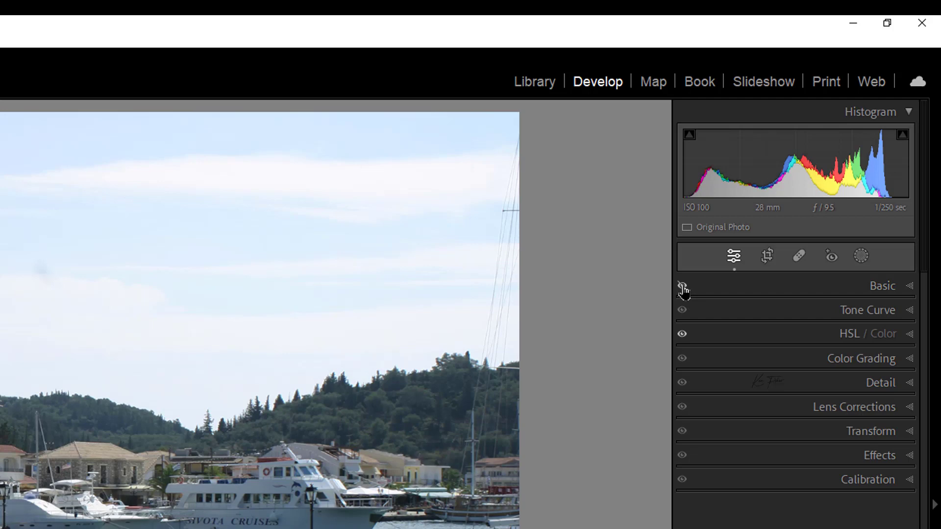
{"action": "left_click", "coordinate": [682, 286]}
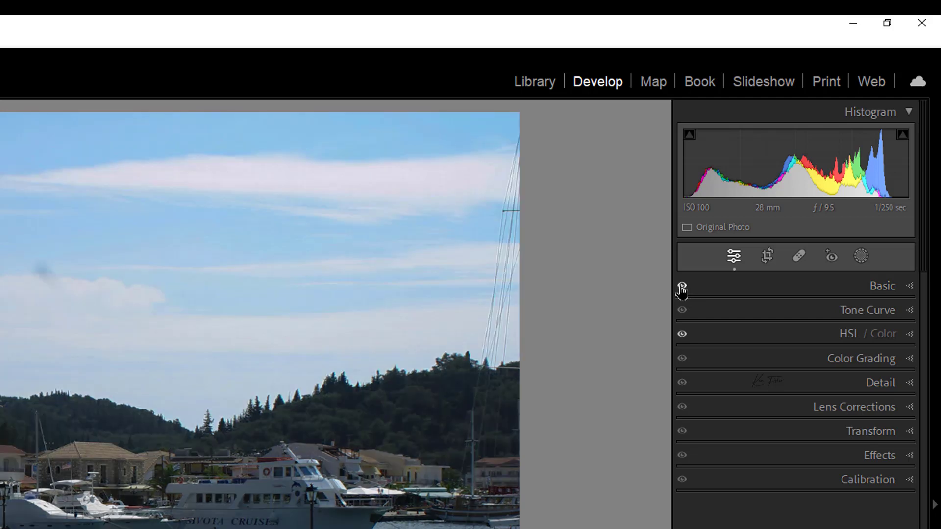
{"action": "left_click", "coordinate": [683, 286]}
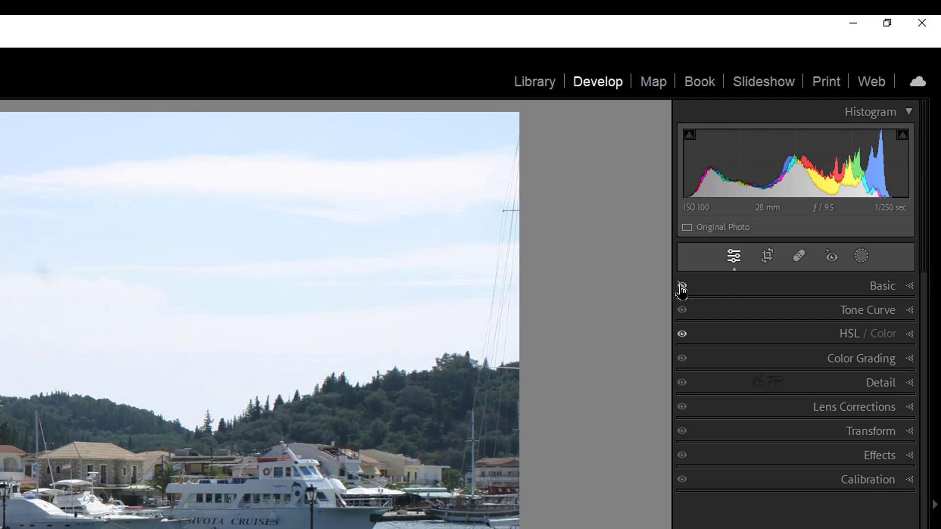
{"action": "left_click", "coordinate": [683, 286]}
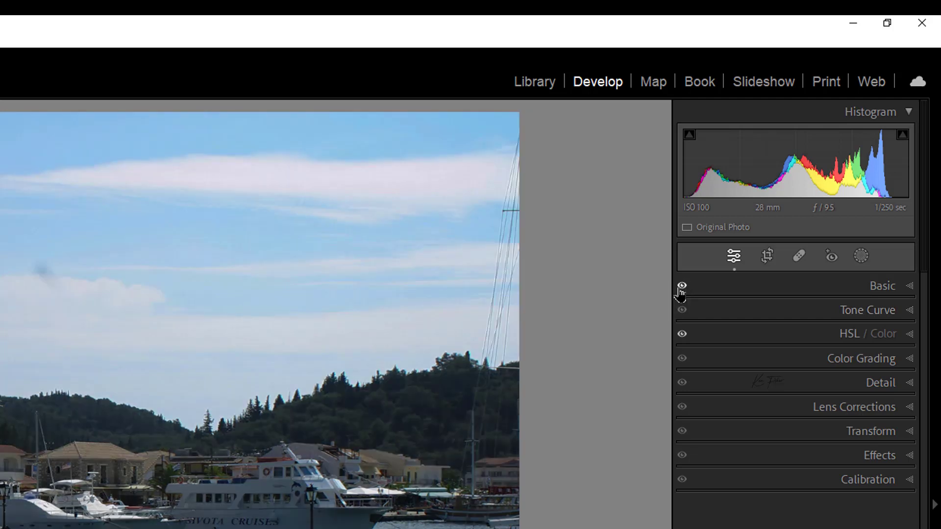
{"action": "left_click", "coordinate": [682, 286]}
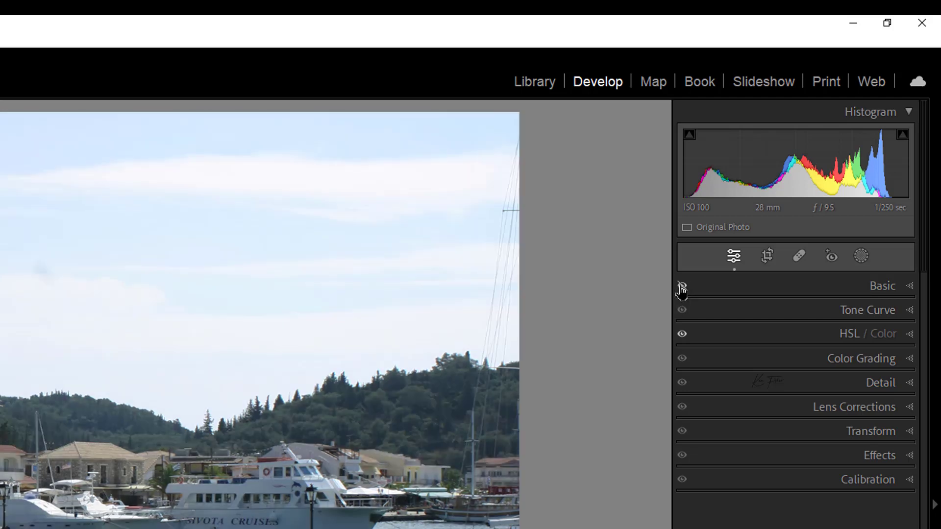
{"action": "left_click", "coordinate": [682, 287]}
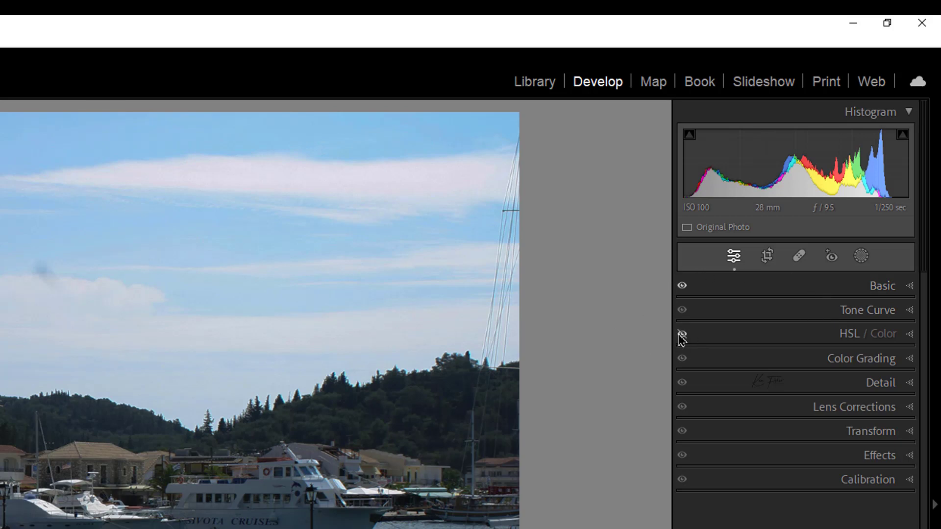
{"action": "left_click", "coordinate": [683, 288]}
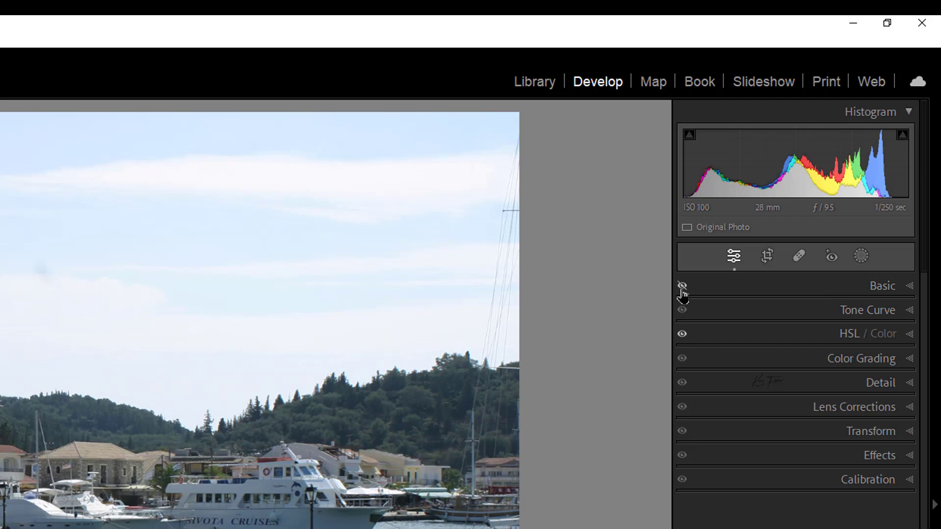
{"action": "left_click", "coordinate": [682, 288]}
{"action": "left_click", "coordinate": [682, 288]}
{"action": "left_click", "coordinate": [681, 288]}
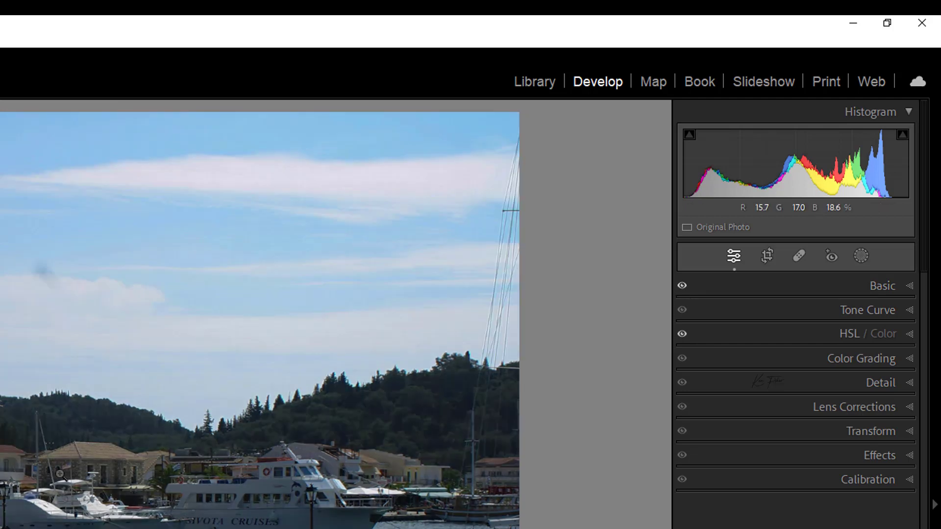
{"action": "left_click", "coordinate": [681, 289]}
{"action": "left_click", "coordinate": [682, 289]}
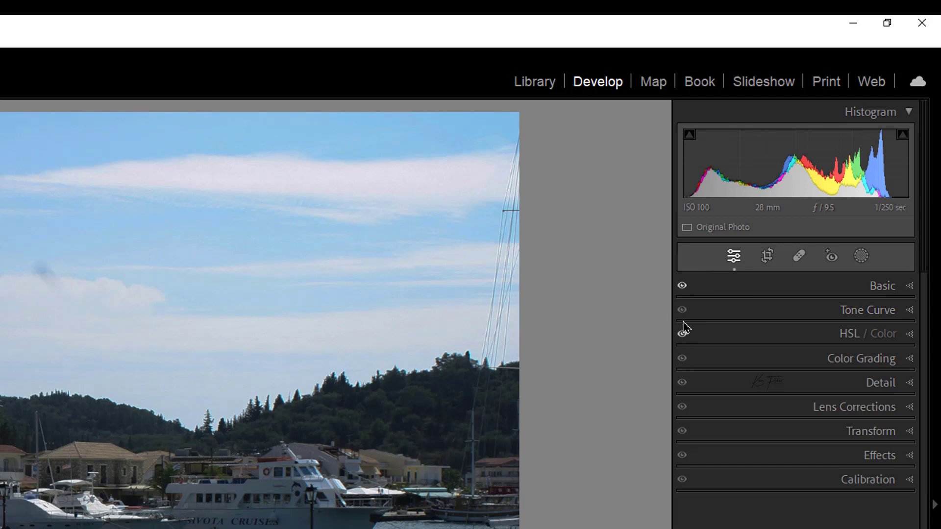
{"action": "left_click", "coordinate": [682, 287]}
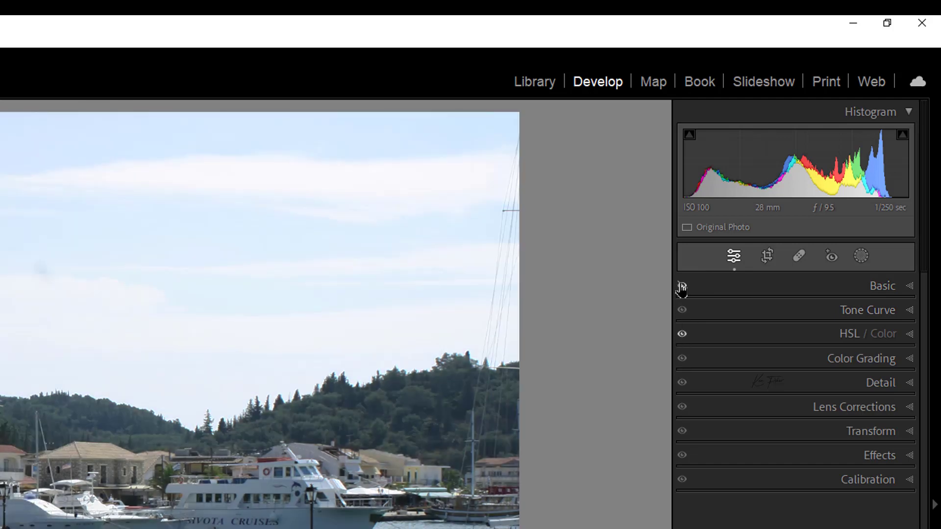
{"action": "left_click", "coordinate": [682, 287]}
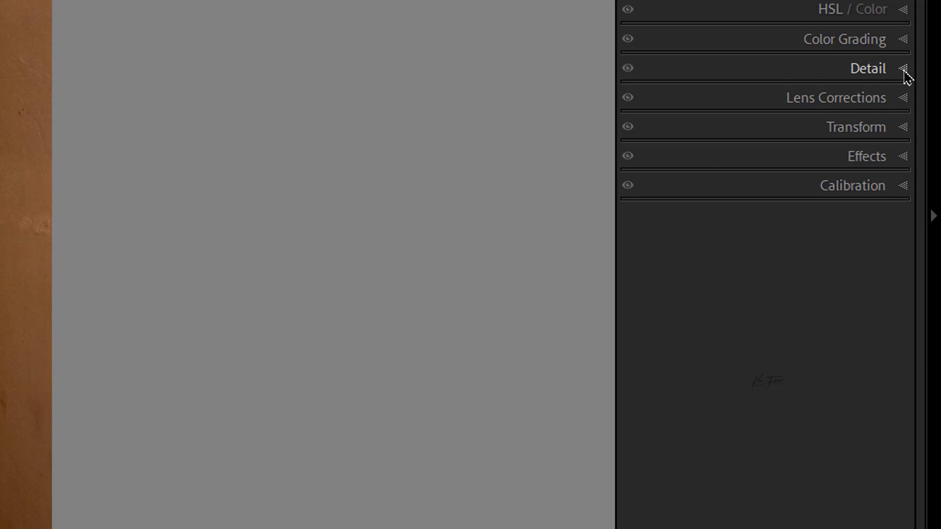
Step: Expand the Detail panel and Manual Noise Reduction to show Luminance 0 and Color 25
{"action": "left_click", "coordinate": [904, 69]}
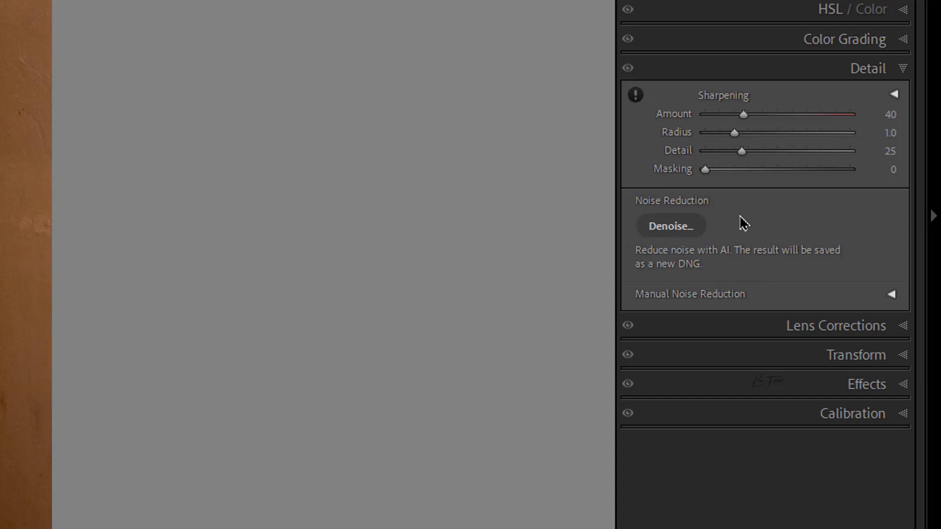
{"action": "left_click", "coordinate": [893, 296]}
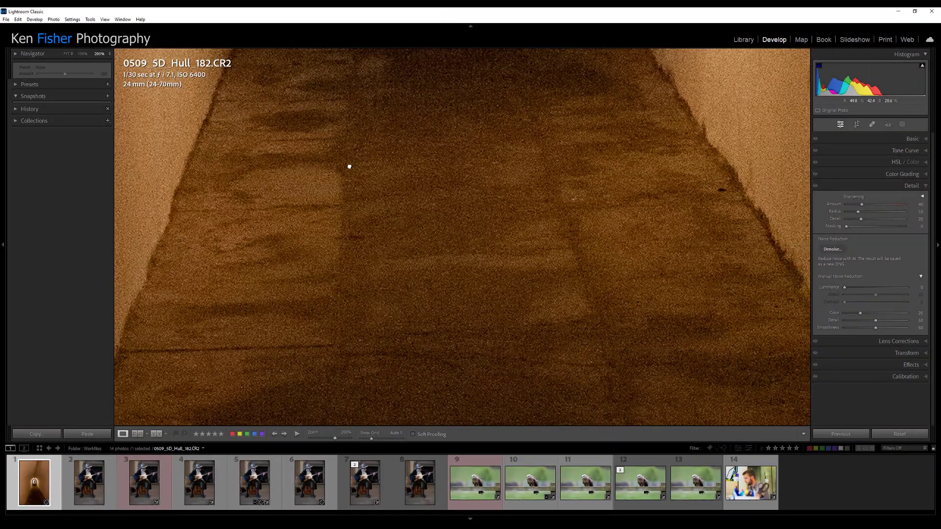
Step: Zoom the tunnel photo to 200% and pan across the grainy wall
{"action": "left_click", "coordinate": [429, 239]}
{"action": "left_click", "coordinate": [447, 251]}
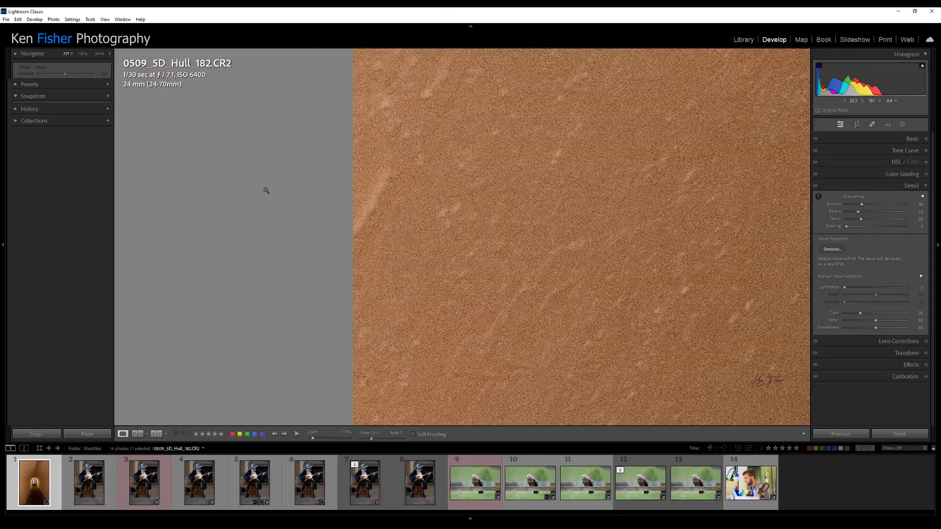
{"action": "left_click", "coordinate": [245, 191]}
{"action": "left_click", "coordinate": [397, 244]}
{"action": "left_click_drag", "start_coordinate": [379, 241], "coordinate": [260, 212]}
{"action": "left_click_drag", "start_coordinate": [450, 264], "coordinate": [654, 279]}
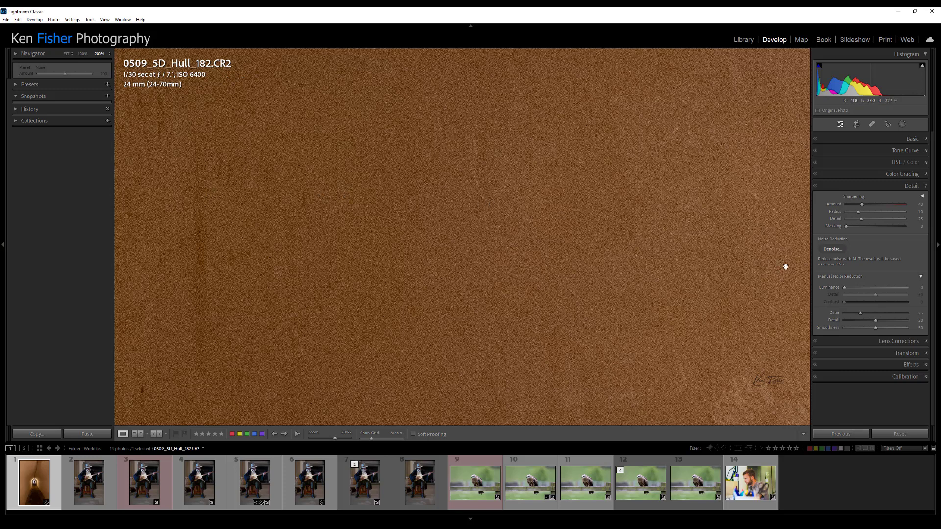
Step: Run AI Denoise at amount 56, comparing the preview, and enhance to a new DNG
{"action": "left_click", "coordinate": [832, 249]}
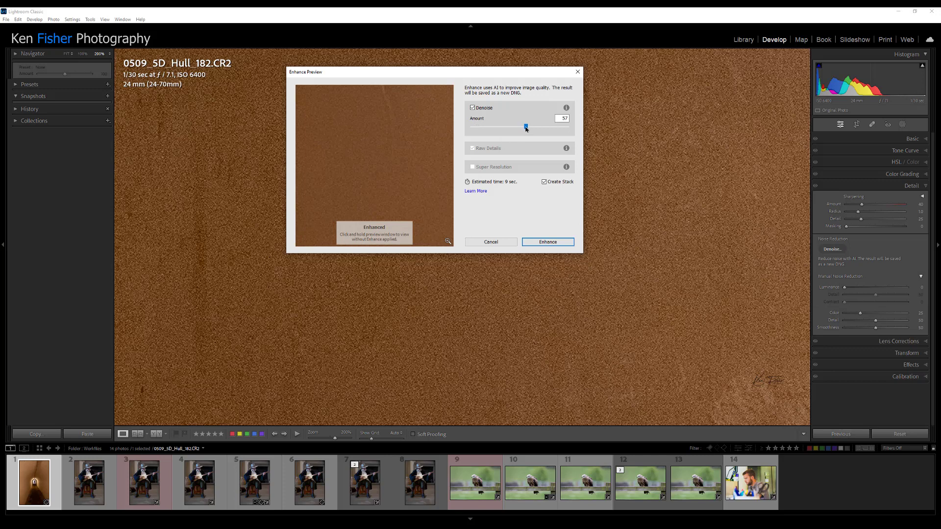
{"action": "mouse_move", "coordinate": [526, 128]}
{"action": "left_mouse_down"}
{"action": "mouse_move", "coordinate": [455, 129]}
{"action": "mouse_move", "coordinate": [534, 128]}
{"action": "left_mouse_up"}
{"action": "left_click", "coordinate": [522, 127]}
{"action": "left_click_drag", "start_coordinate": [521, 126], "coordinate": [525, 126]}
{"action": "left_click_drag", "start_coordinate": [366, 152], "coordinate": [368, 166]}
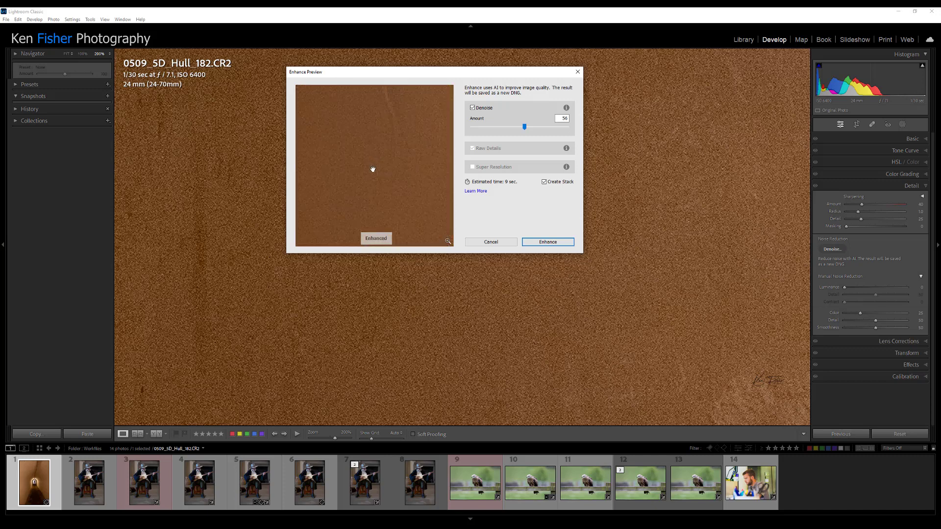
{"action": "left_click_drag", "start_coordinate": [373, 170], "coordinate": [382, 174]}
{"action": "left_click", "coordinate": [547, 243]}
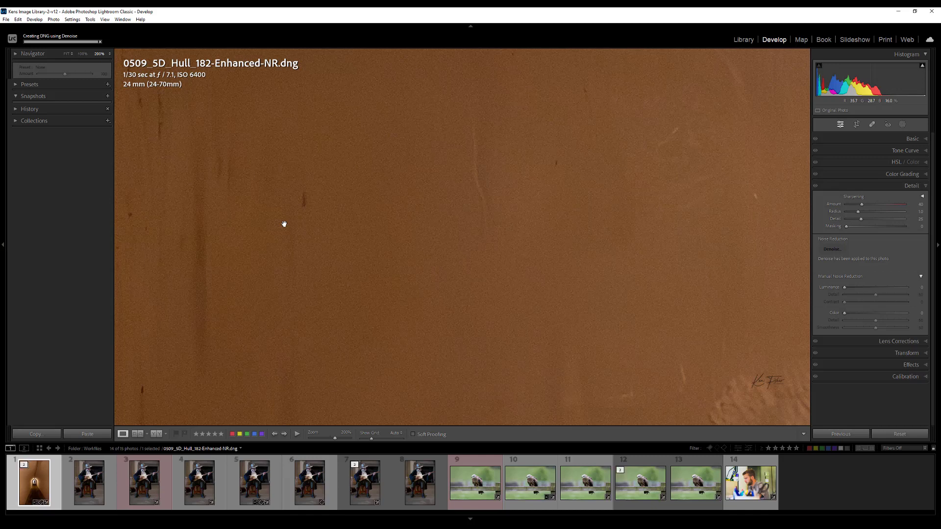
Step: Expand the stack and toggle between the original CR2 and Enhanced-NR DNG, ending on the DNG
{"action": "left_click", "coordinate": [28, 466]}
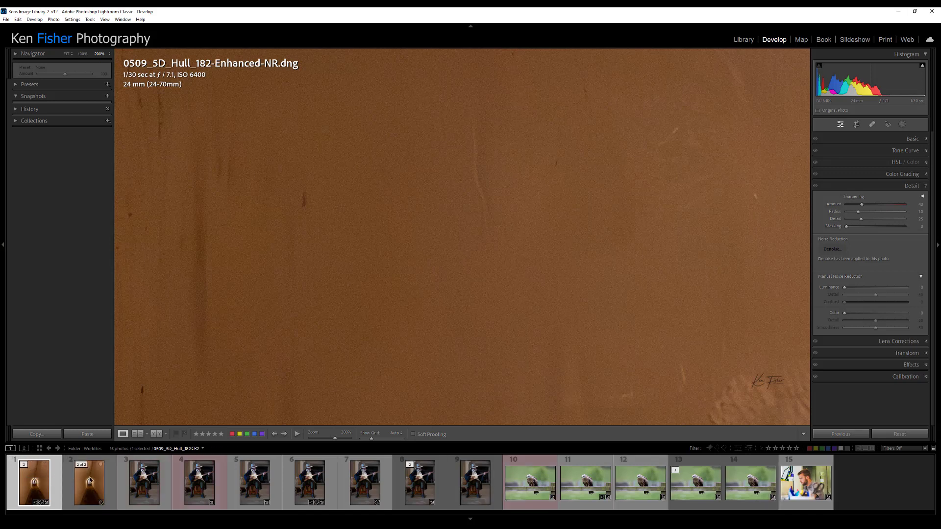
{"action": "left_click", "coordinate": [91, 483]}
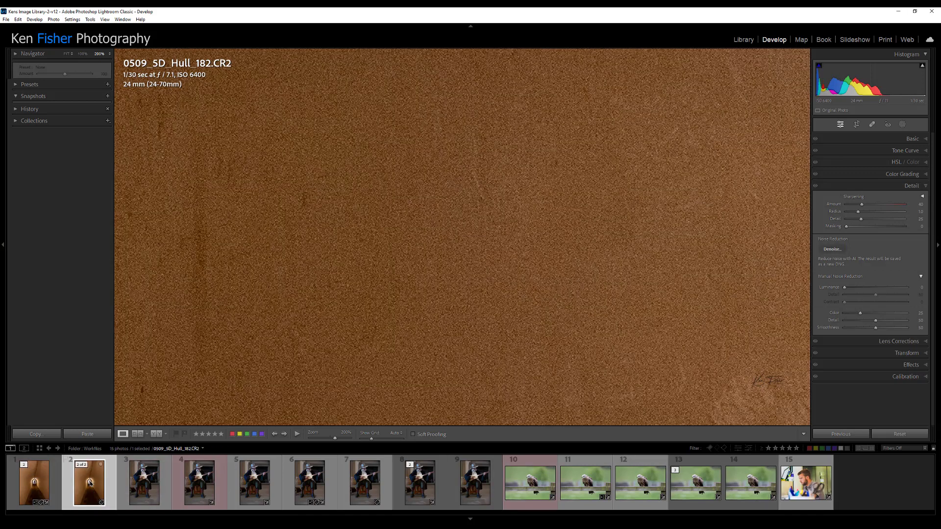
{"action": "left_click", "coordinate": [37, 482]}
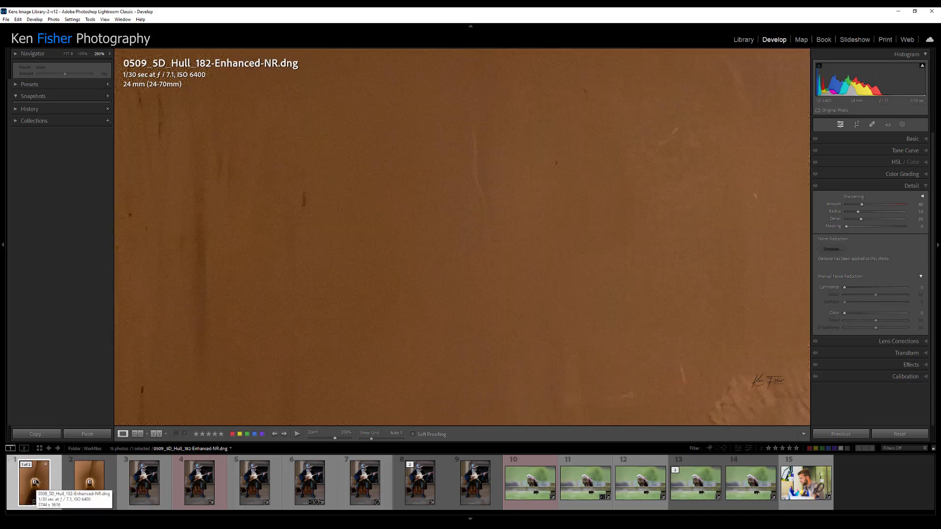
{"action": "left_click_drag", "start_coordinate": [396, 207], "coordinate": [531, 283]}
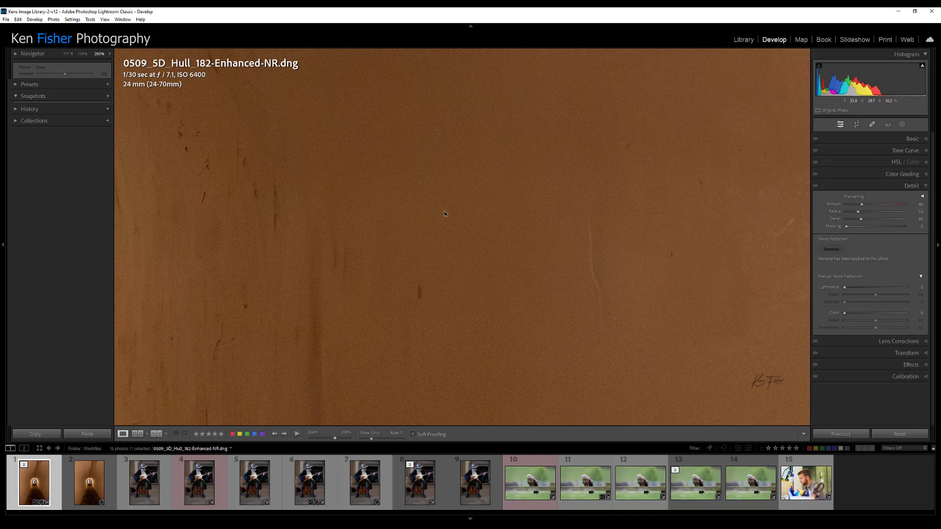
{"action": "left_click_drag", "start_coordinate": [444, 214], "coordinate": [372, 59]}
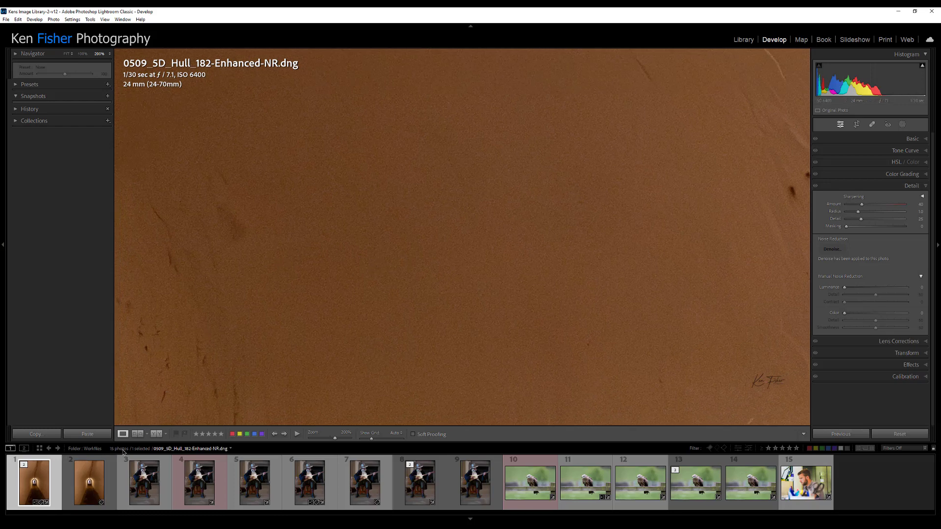
{"action": "left_click", "coordinate": [108, 466]}
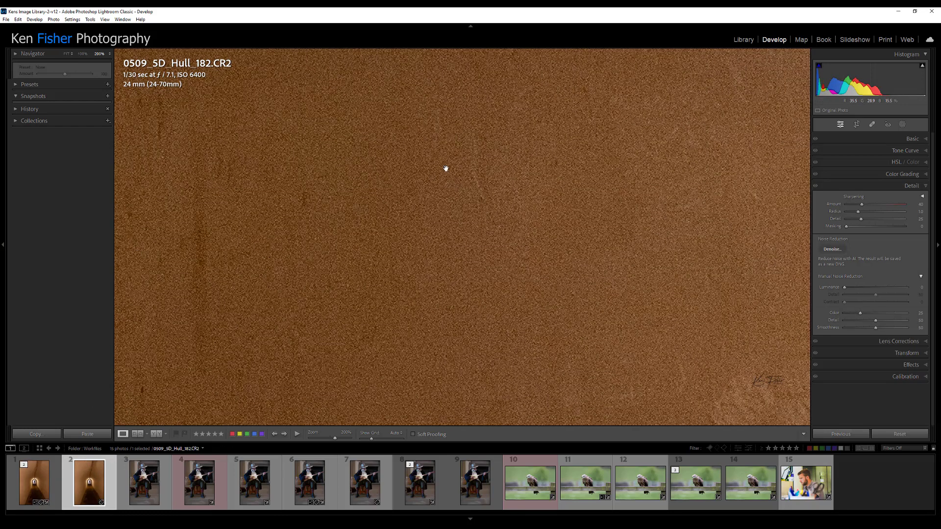
{"action": "left_click", "coordinate": [39, 492]}
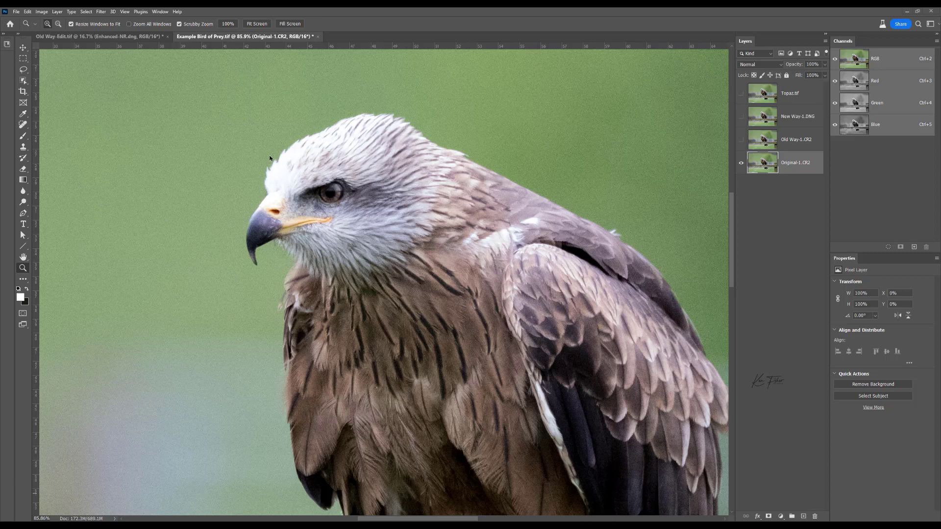
Step: Zoom in on the Original-1.CR2 kite with Ctrl+plus
{"action": "key", "text": "ctrl+plus"}
Step: Pan the 200% view onto the kite's head
{"action": "left_click_drag", "start_coordinate": [242, 123], "coordinate": [385, 289]}
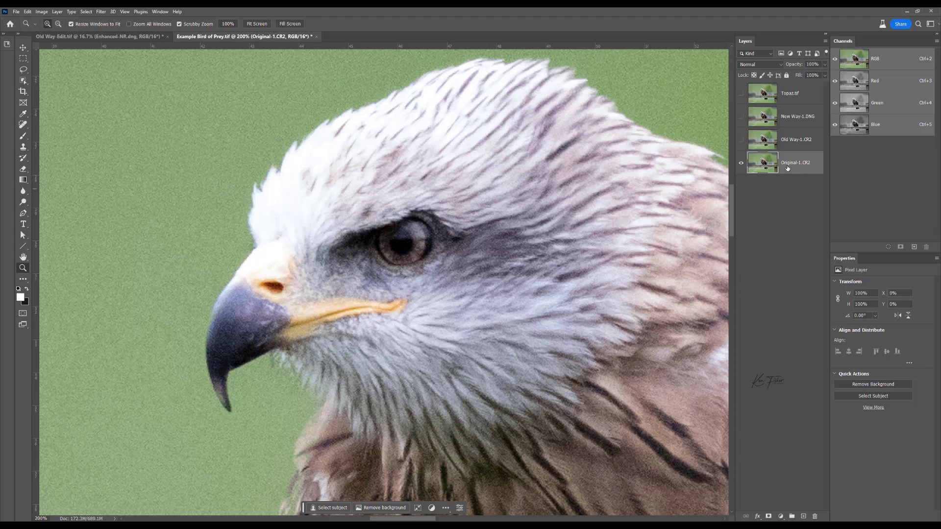
Step: Flick the Old Way-1.CR2 layer on and off against the noisy original, ending with it shown
{"action": "left_click", "coordinate": [742, 141]}
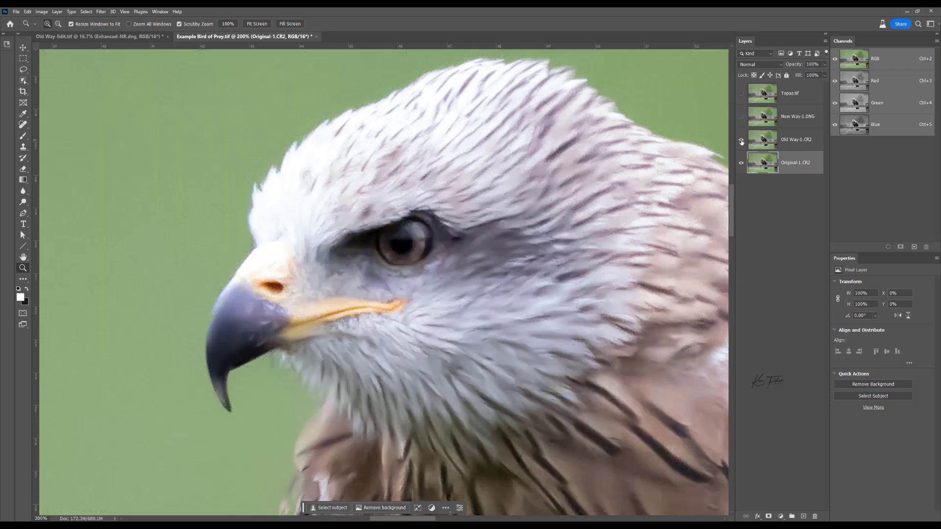
{"action": "left_click", "coordinate": [742, 142]}
{"action": "left_click", "coordinate": [741, 141]}
{"action": "left_click", "coordinate": [742, 142]}
{"action": "left_click", "coordinate": [741, 142]}
{"action": "left_click", "coordinate": [743, 141]}
{"action": "left_click", "coordinate": [742, 141]}
{"action": "left_click", "coordinate": [743, 141]}
{"action": "left_click", "coordinate": [742, 141]}
Step: Toggle New Way-1.DNG over the old-way layer around the bird's eye, chest and head, leaving it on
{"action": "left_click", "coordinate": [741, 118]}
{"action": "left_click", "coordinate": [742, 119]}
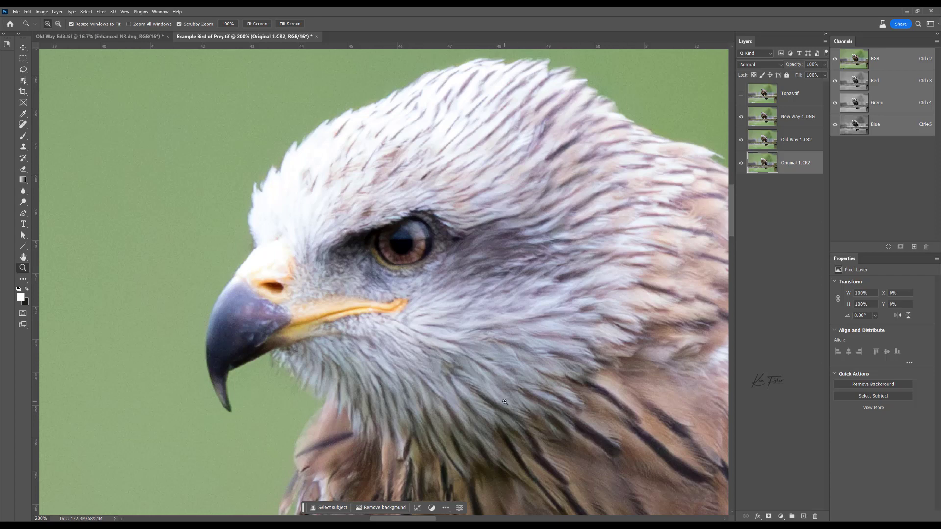
{"action": "left_click_drag", "start_coordinate": [504, 409], "coordinate": [424, 278]}
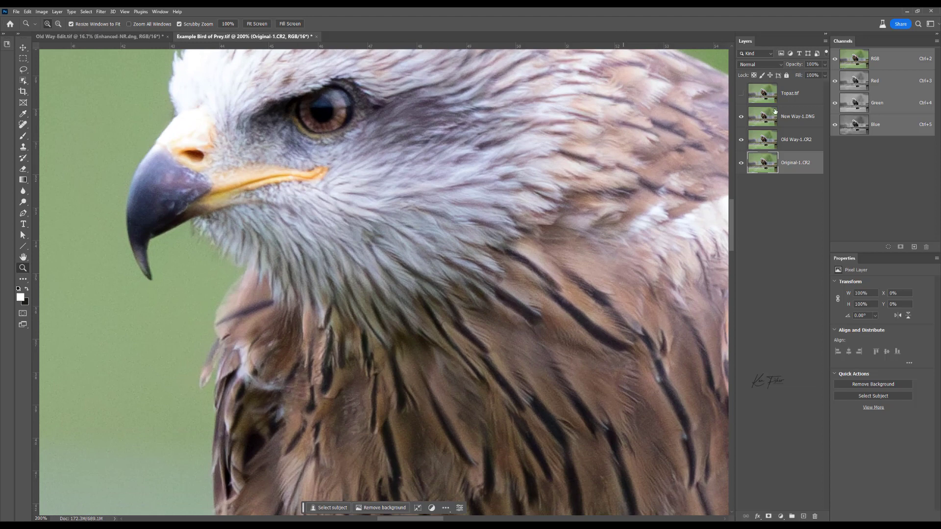
{"action": "left_click", "coordinate": [742, 116]}
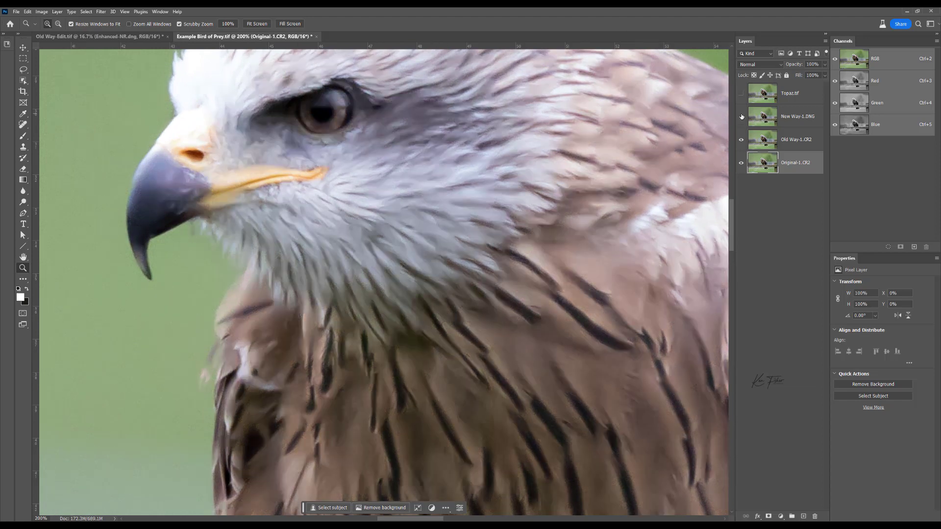
{"action": "left_click", "coordinate": [741, 119]}
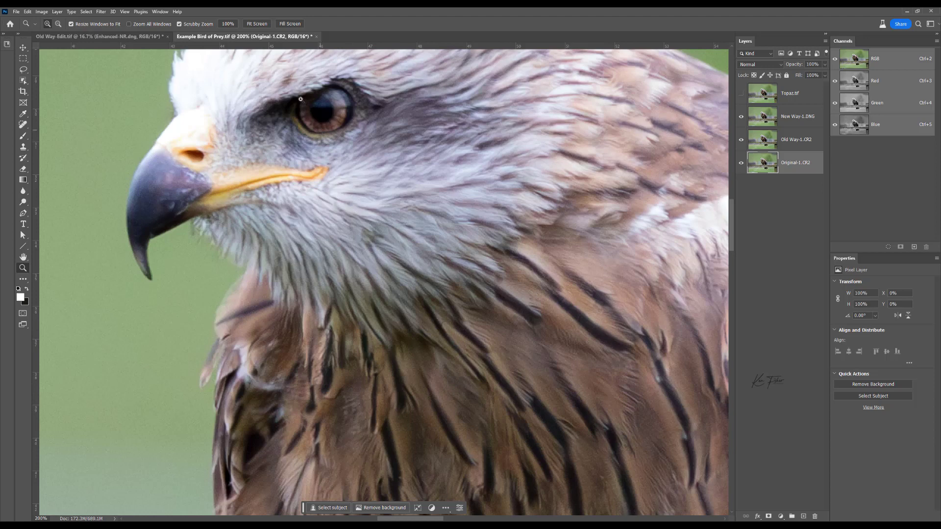
{"action": "left_click_drag", "start_coordinate": [318, 129], "coordinate": [436, 250]}
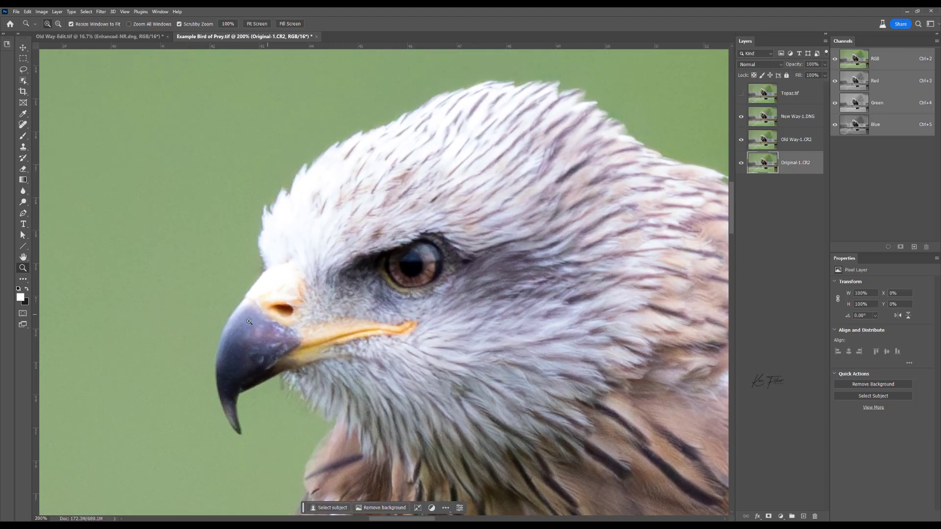
{"action": "left_click", "coordinate": [741, 117]}
{"action": "left_click", "coordinate": [742, 119]}
{"action": "left_click", "coordinate": [742, 119]}
{"action": "left_click", "coordinate": [741, 119]}
Step: Toggle Topaz.tif against the layer below to compare eye colour and feathers, leaving it visible
{"action": "left_click", "coordinate": [741, 94]}
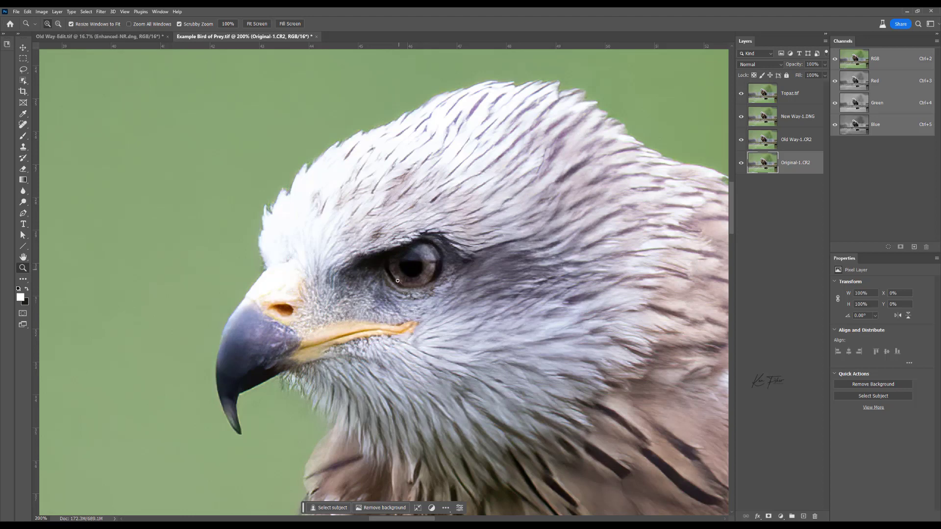
{"action": "left_click", "coordinate": [741, 94]}
{"action": "left_click", "coordinate": [741, 95]}
{"action": "left_click", "coordinate": [741, 95]}
{"action": "left_click", "coordinate": [741, 95]}
{"action": "left_click", "coordinate": [741, 95]}
{"action": "left_click", "coordinate": [741, 95]}
{"action": "left_click", "coordinate": [741, 96]}
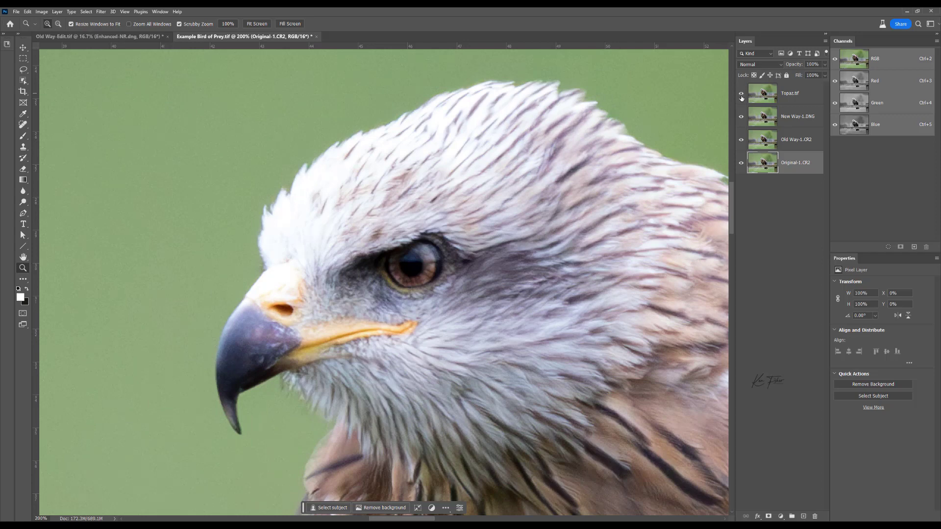
{"action": "left_click", "coordinate": [741, 97]}
{"action": "left_click", "coordinate": [741, 98]}
{"action": "left_click", "coordinate": [742, 98]}
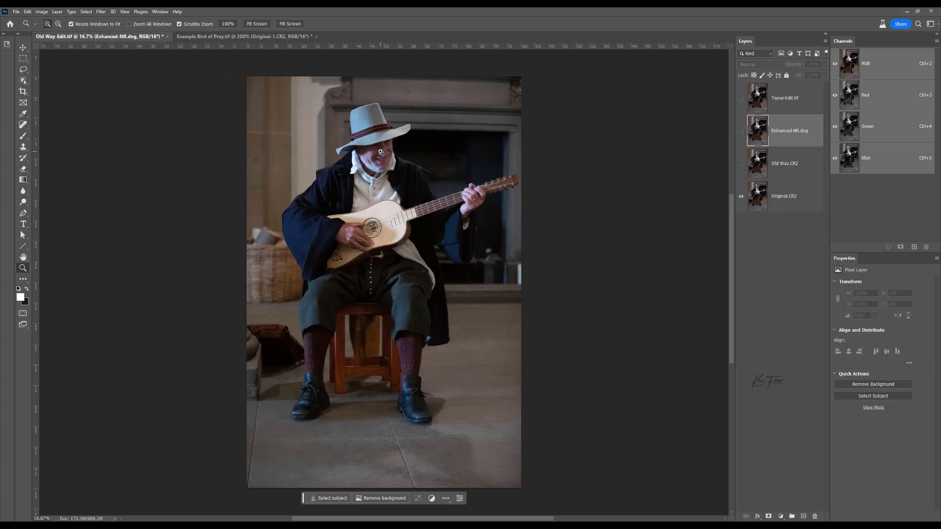
Step: Zoom the guitarist photo to 200% on his face and pan to the hat band
{"action": "left_click", "coordinate": [381, 152]}
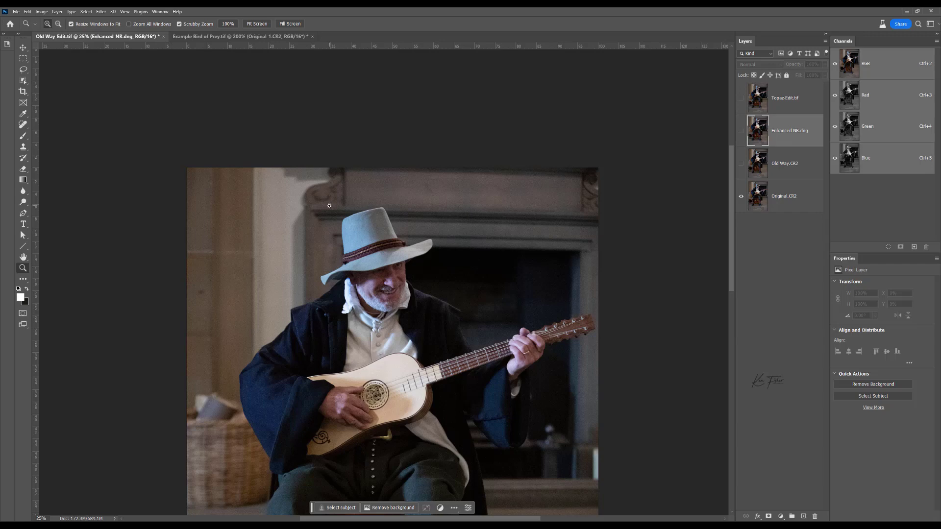
{"action": "left_click_drag", "start_coordinate": [329, 206], "coordinate": [356, 311]}
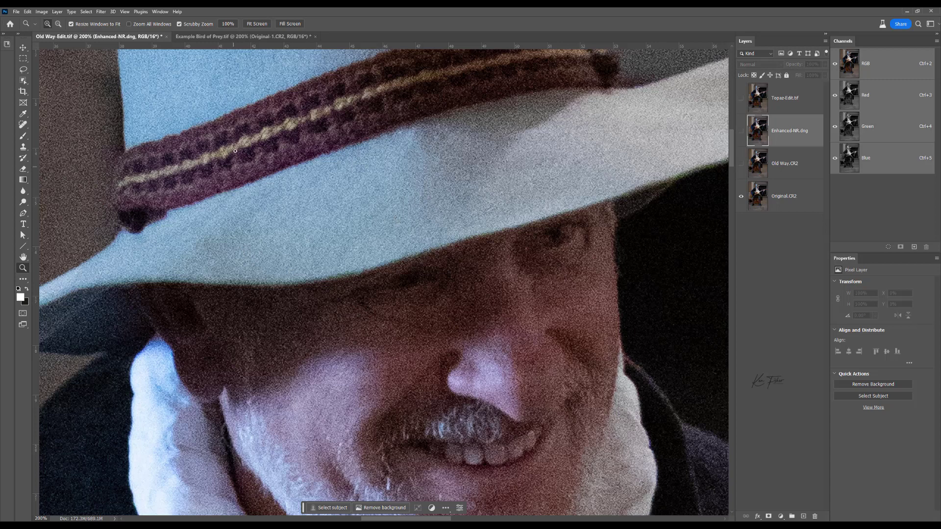
{"action": "left_click_drag", "start_coordinate": [220, 267], "coordinate": [287, 352]}
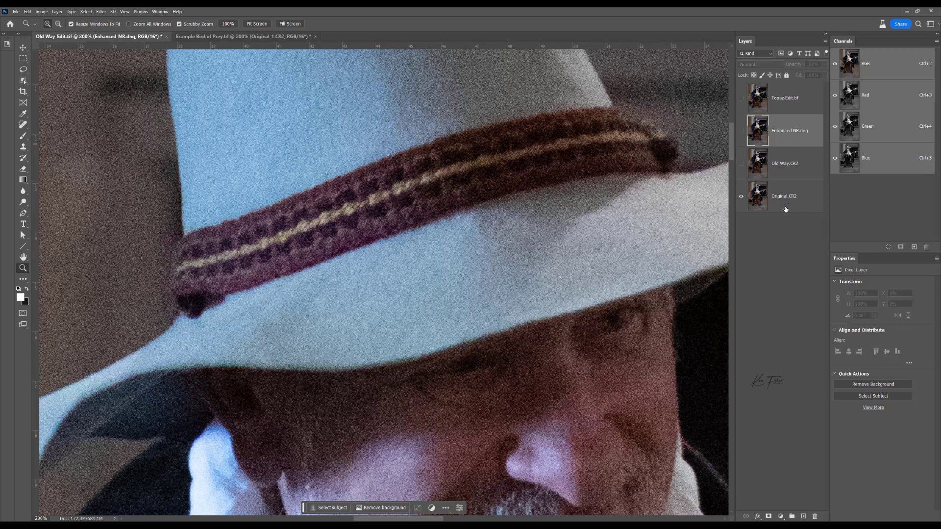
Step: Toggle Old Way.CR2 against the noisy original, then turn on Enhanced-NR.dng above it
{"action": "left_click", "coordinate": [742, 164]}
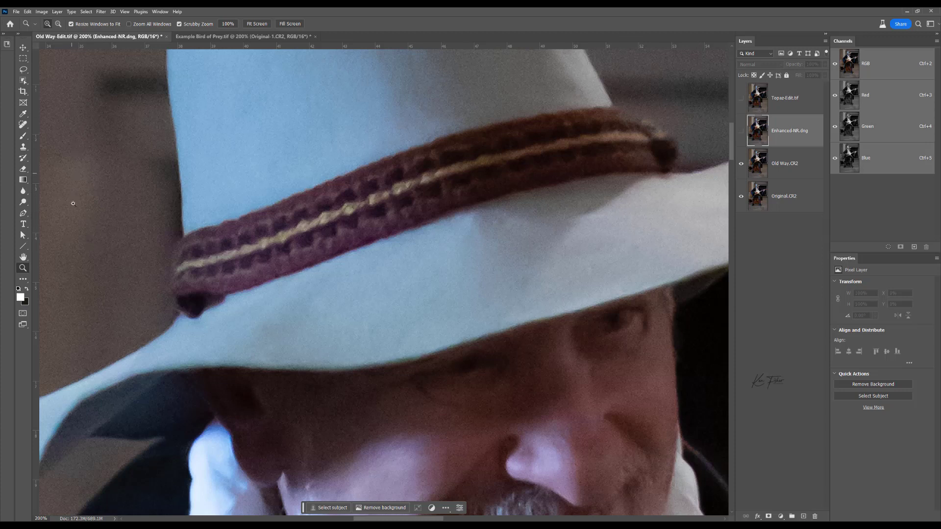
{"action": "left_click", "coordinate": [741, 164]}
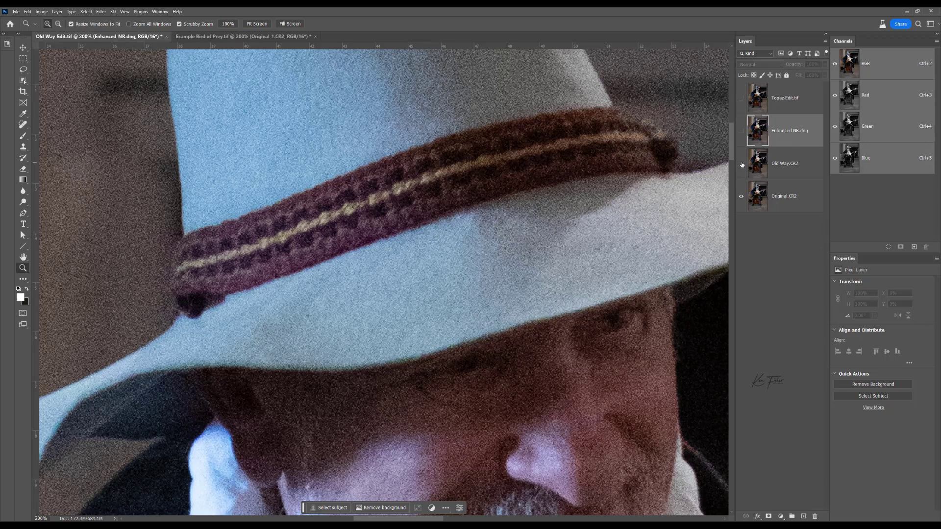
{"action": "left_click", "coordinate": [741, 164]}
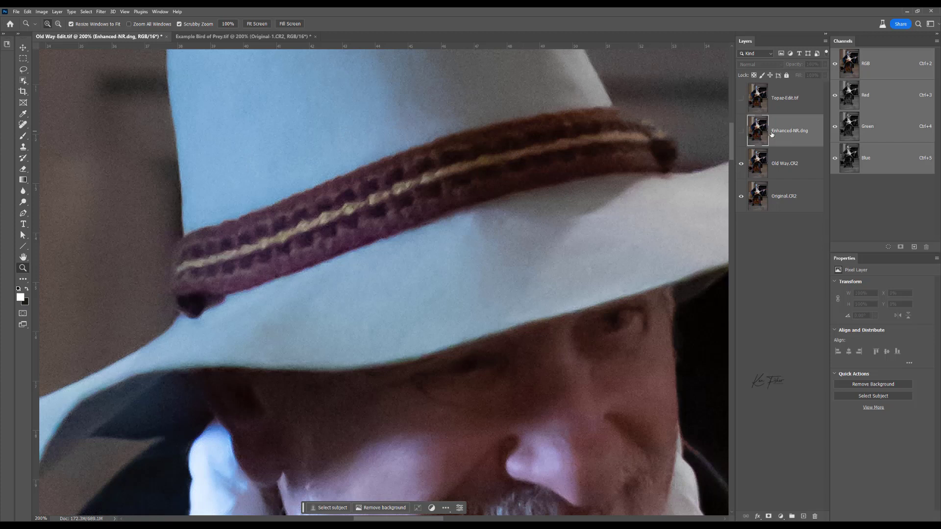
{"action": "left_click", "coordinate": [741, 131]}
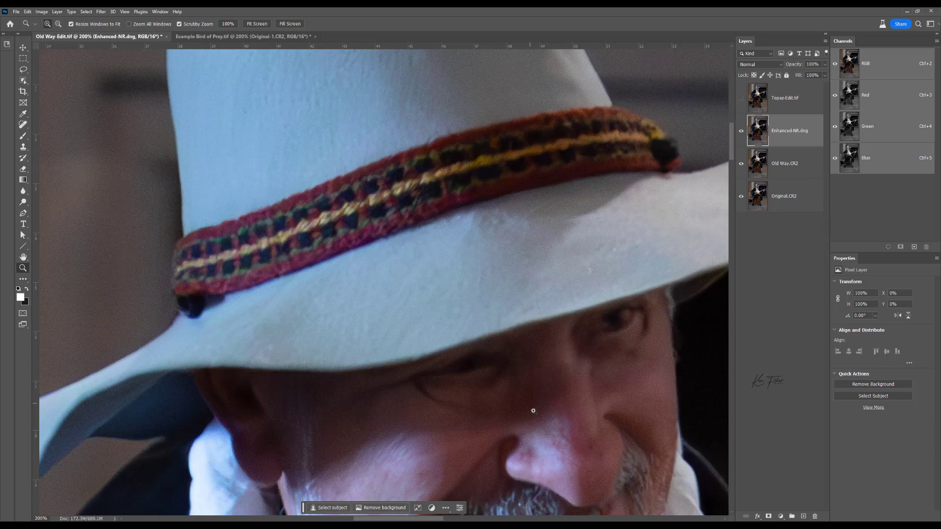
Step: Pan to the guitarist's face and beard, flicking Enhanced-NR.dng against Old Way.CR2, leaving it on
{"action": "left_click_drag", "start_coordinate": [533, 411], "coordinate": [493, 244]}
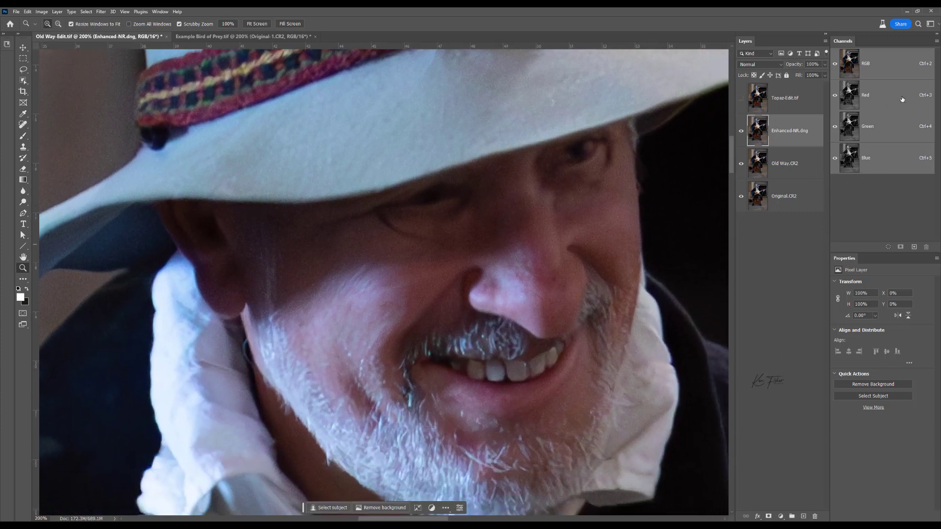
{"action": "left_click", "coordinate": [739, 131]}
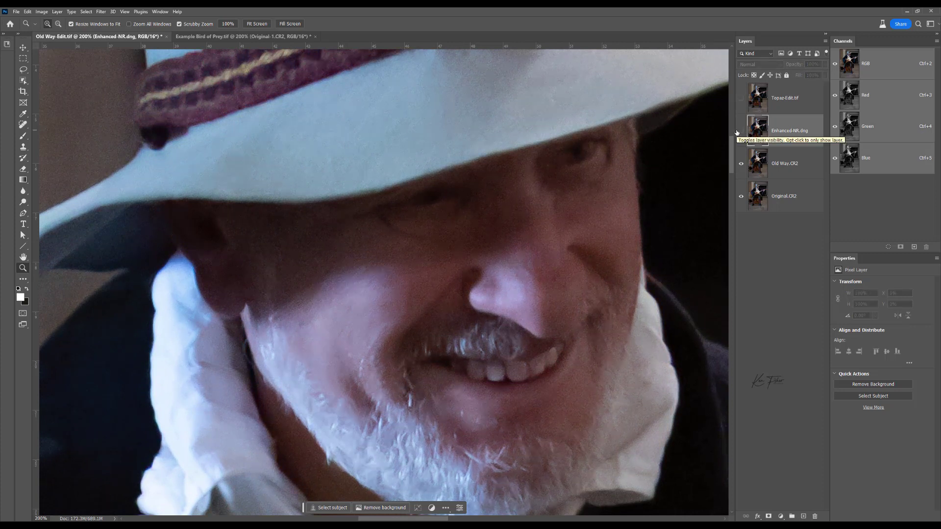
{"action": "left_click", "coordinate": [738, 131]}
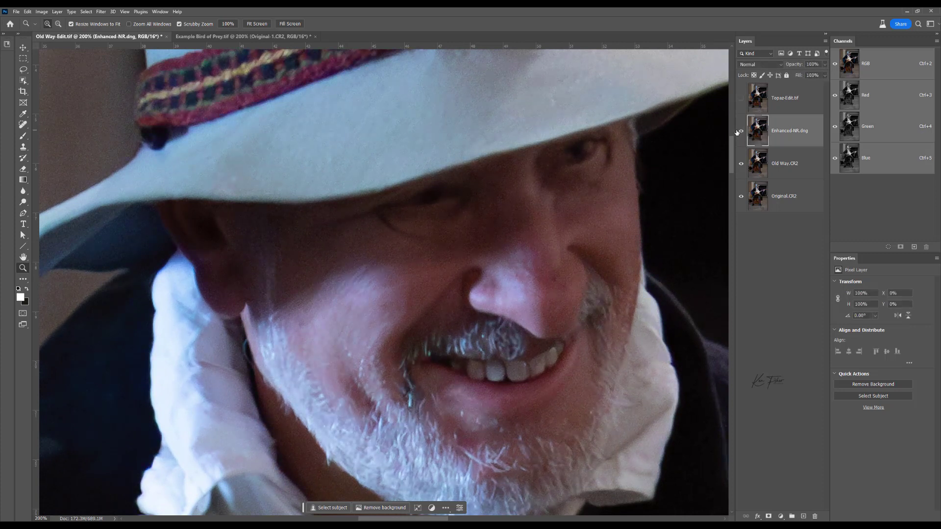
{"action": "left_click", "coordinate": [738, 131]}
{"action": "left_click", "coordinate": [738, 132]}
{"action": "left_click", "coordinate": [738, 132]}
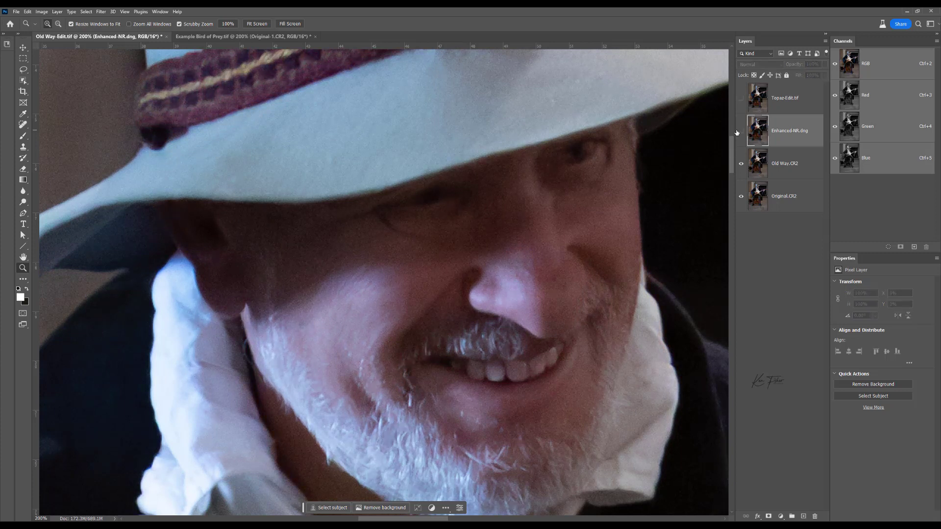
{"action": "left_click", "coordinate": [738, 132]}
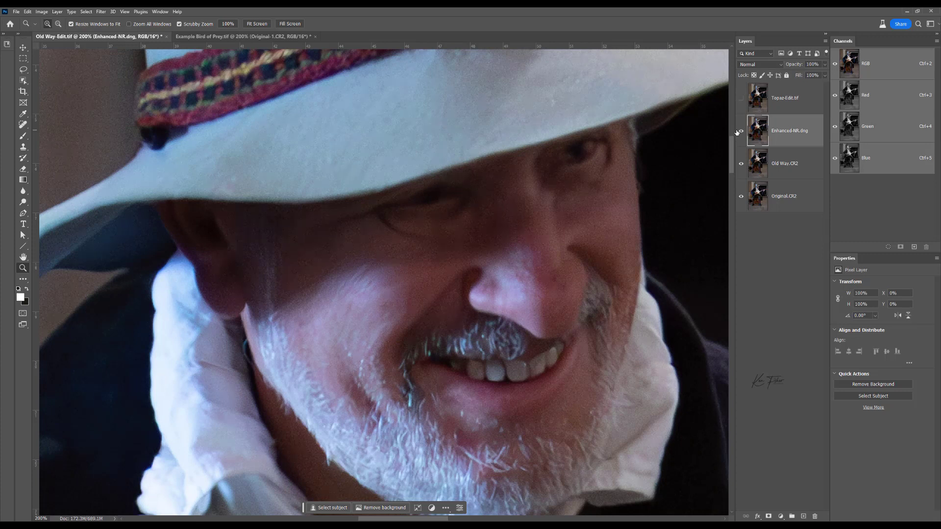
{"action": "left_click", "coordinate": [738, 132]}
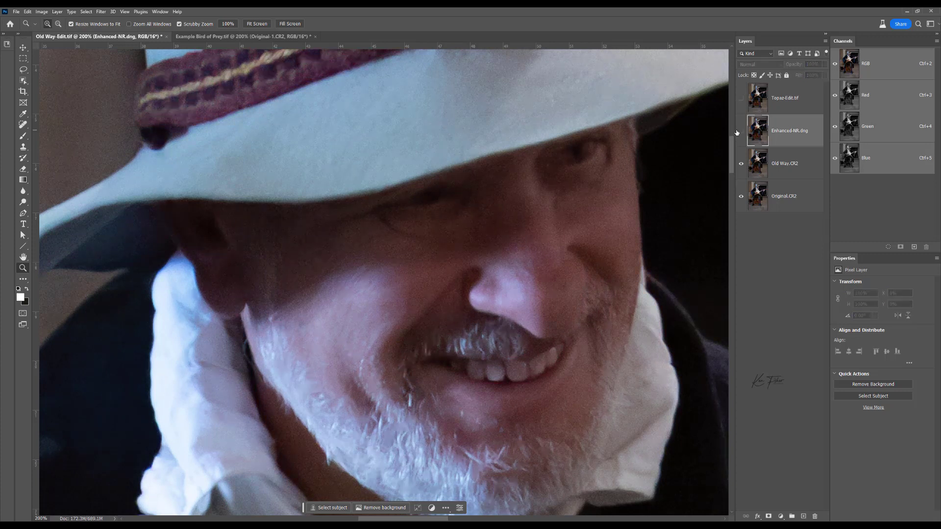
{"action": "left_click", "coordinate": [738, 131]}
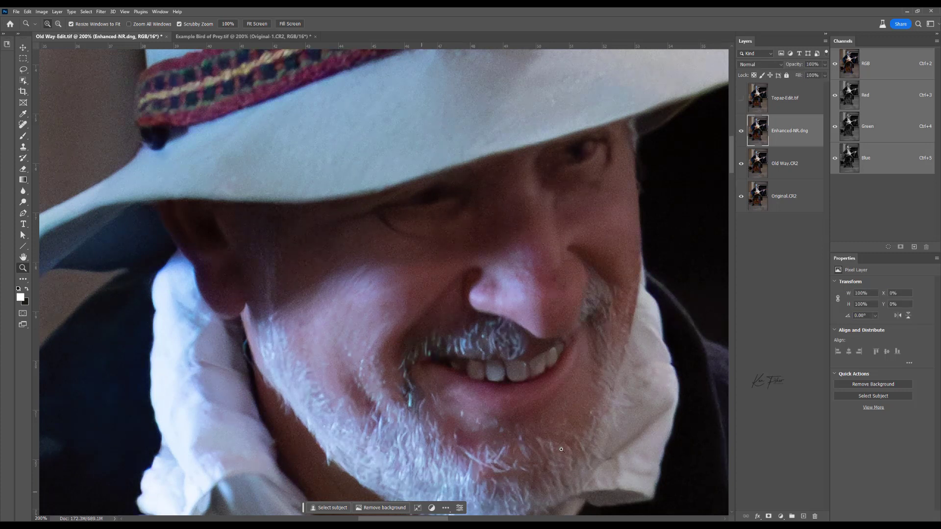
Step: Flick Topaz-Edit.tif on and off over the Enhanced-NR.dng result, ending with Topaz-Edit.tif visible
{"action": "left_click", "coordinate": [742, 100]}
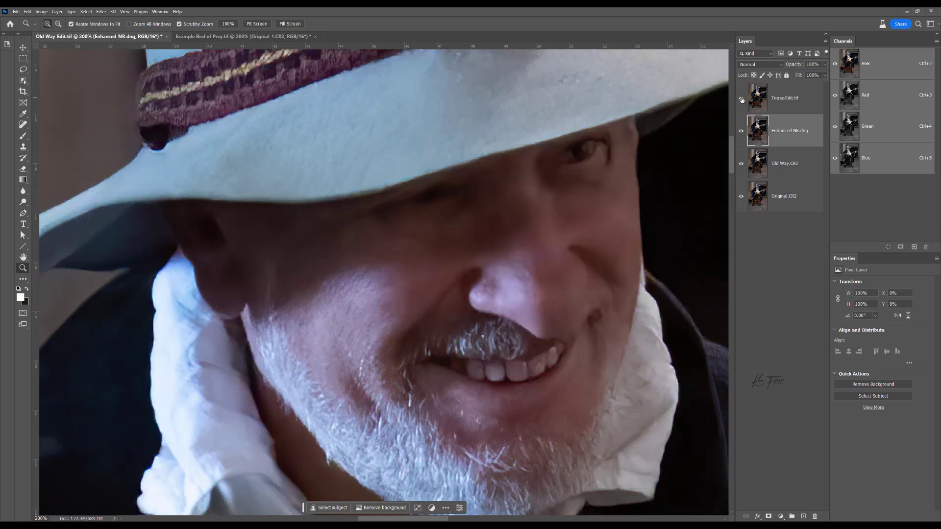
{"action": "left_click", "coordinate": [742, 100]}
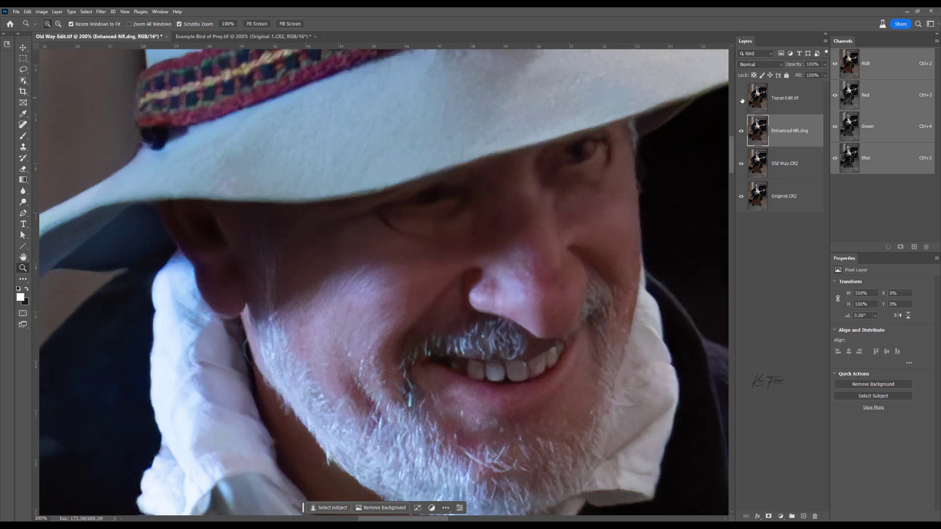
{"action": "left_click", "coordinate": [742, 100]}
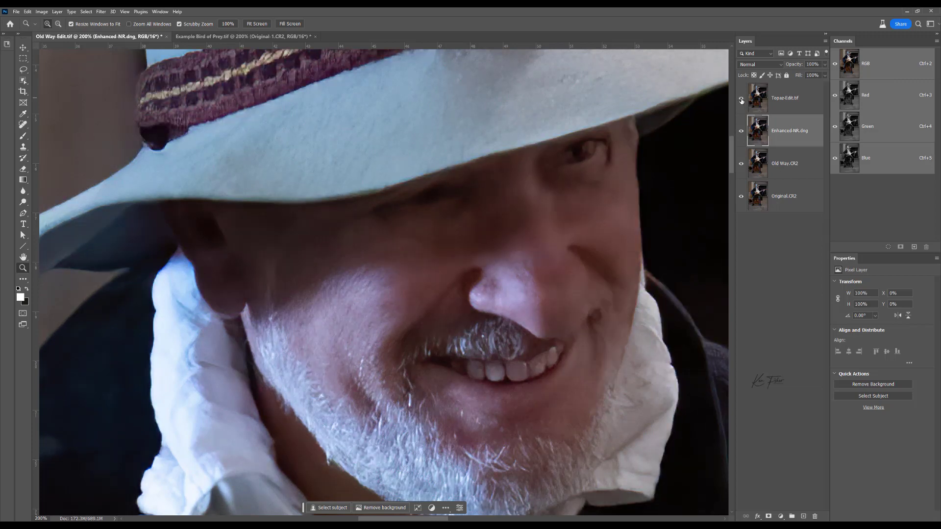
{"action": "left_click", "coordinate": [742, 100]}
{"action": "left_click", "coordinate": [742, 100]}
{"action": "left_click", "coordinate": [742, 100]}
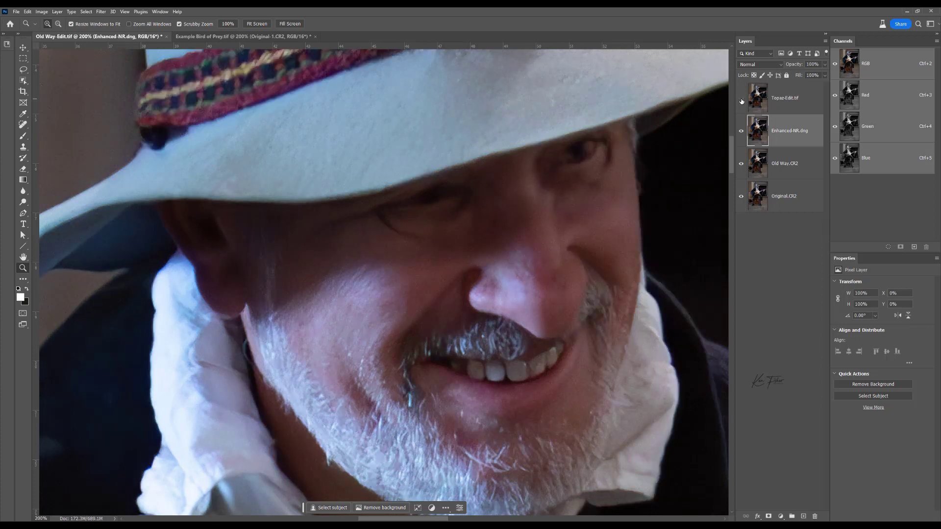
{"action": "left_click", "coordinate": [741, 100]}
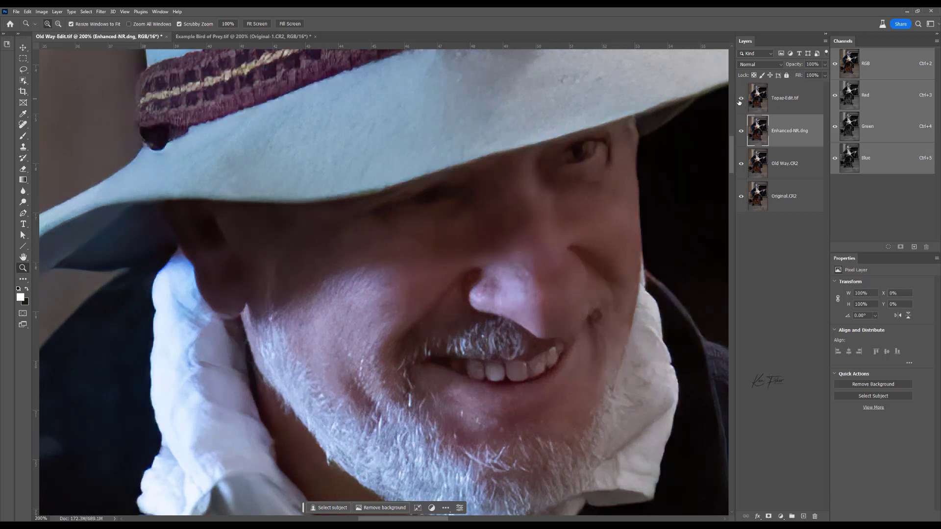